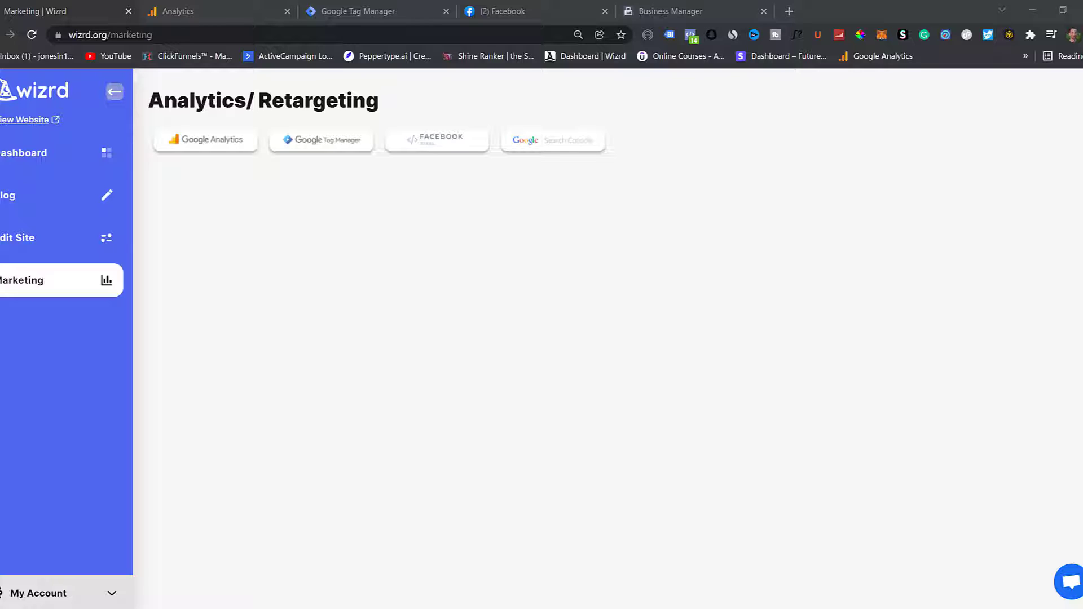
Step: View the code entry dialogs of the Google tag and Facebook Pixel integrations and close them without entering anything
left_click(215, 142)
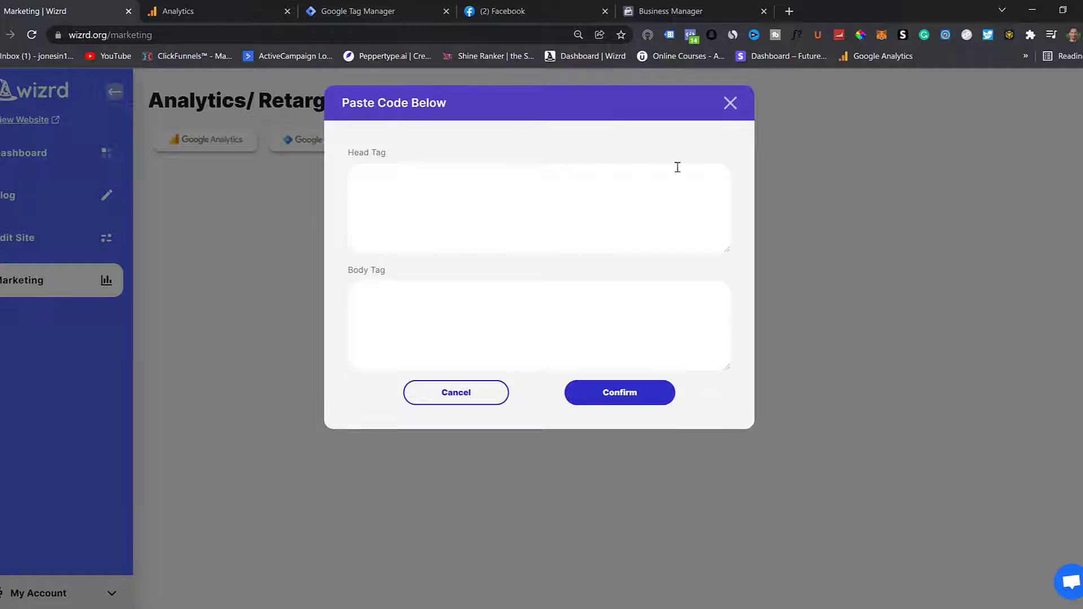
left_click(729, 104)
left_click(449, 145)
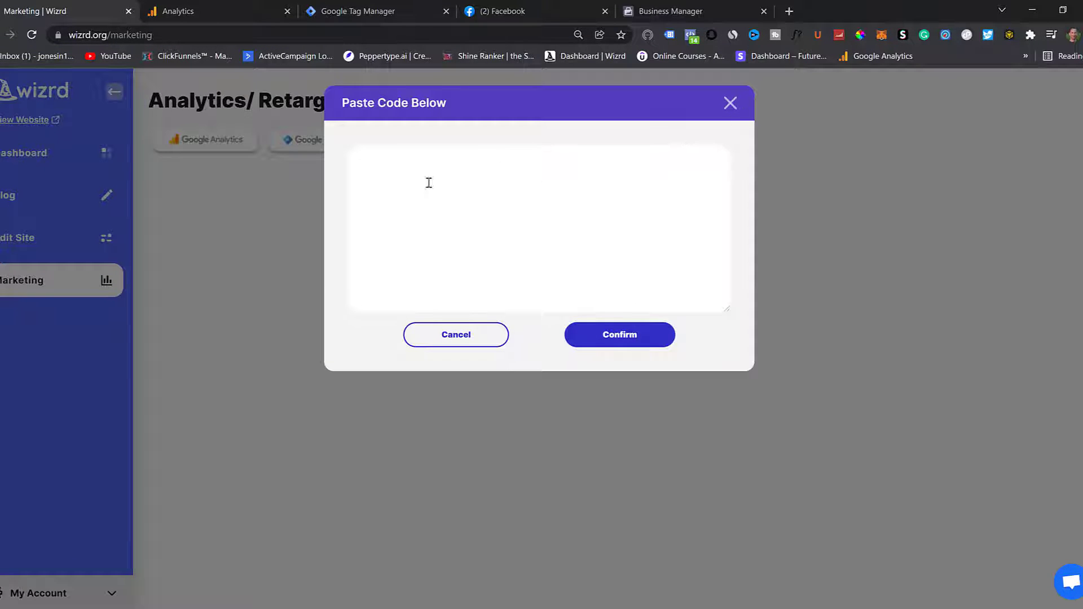
left_click(730, 102)
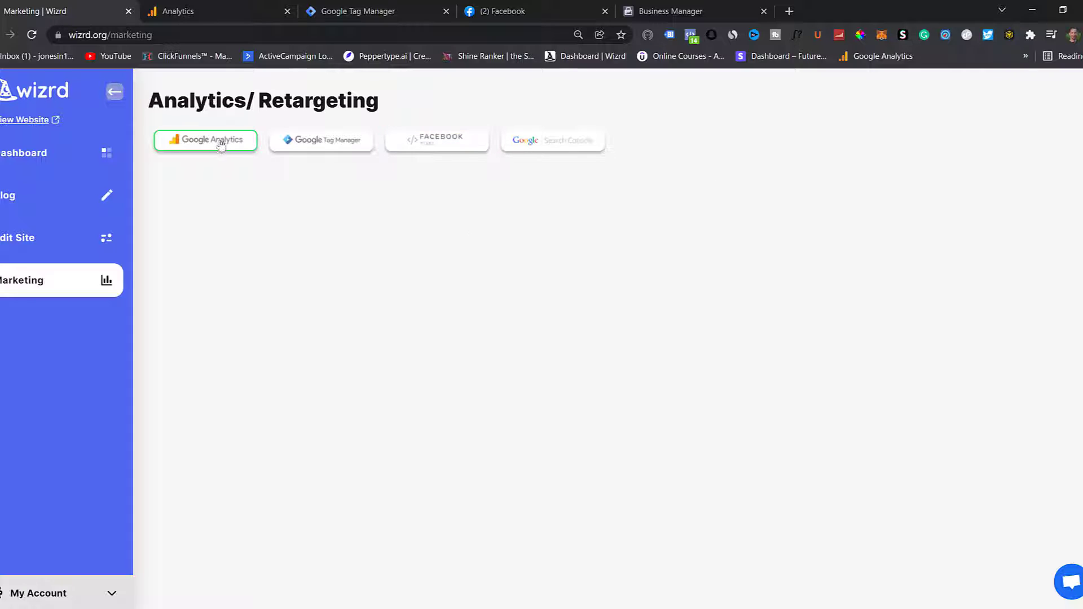
Step: Switch to Google Analytics and set up a new account named thegogreenmethod with the default data sharing settings
left_click(215, 9)
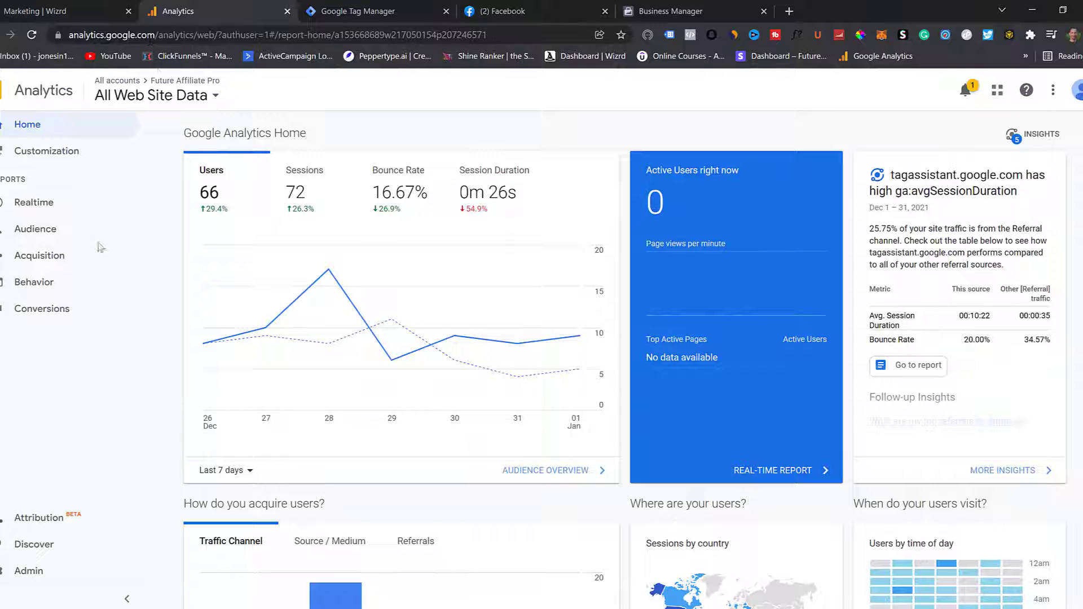
mouse_move(290, 292)
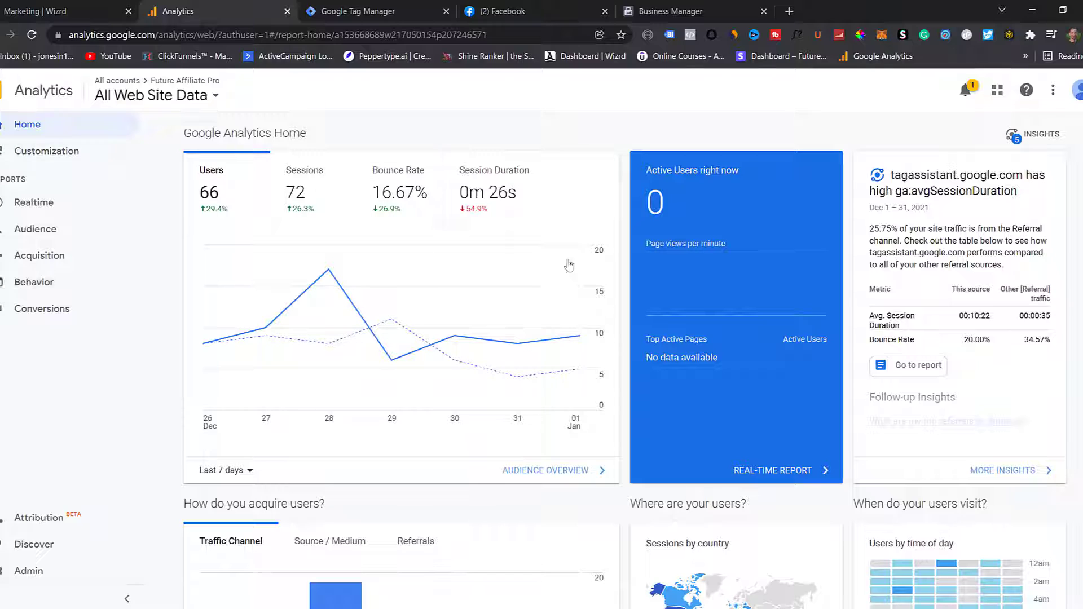
left_click(36, 583)
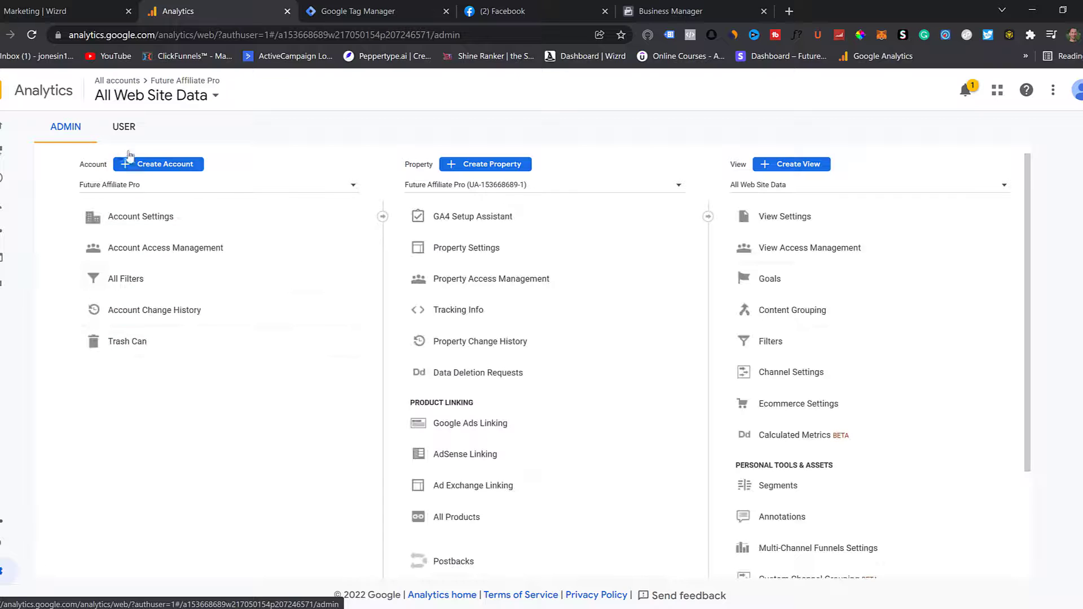
left_click(163, 166)
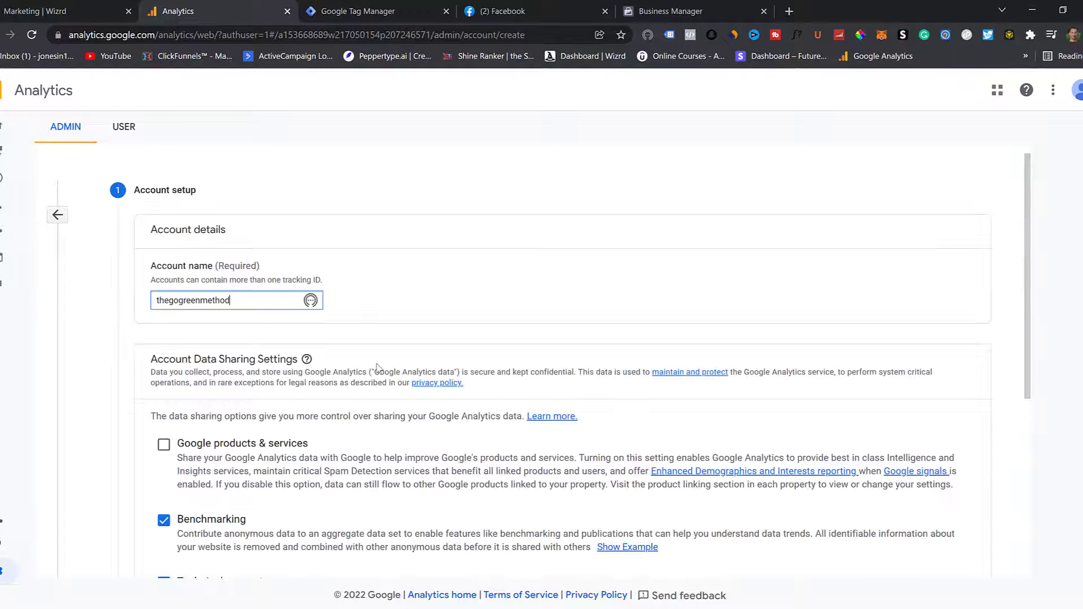
scroll(218, 230, "down", 3)
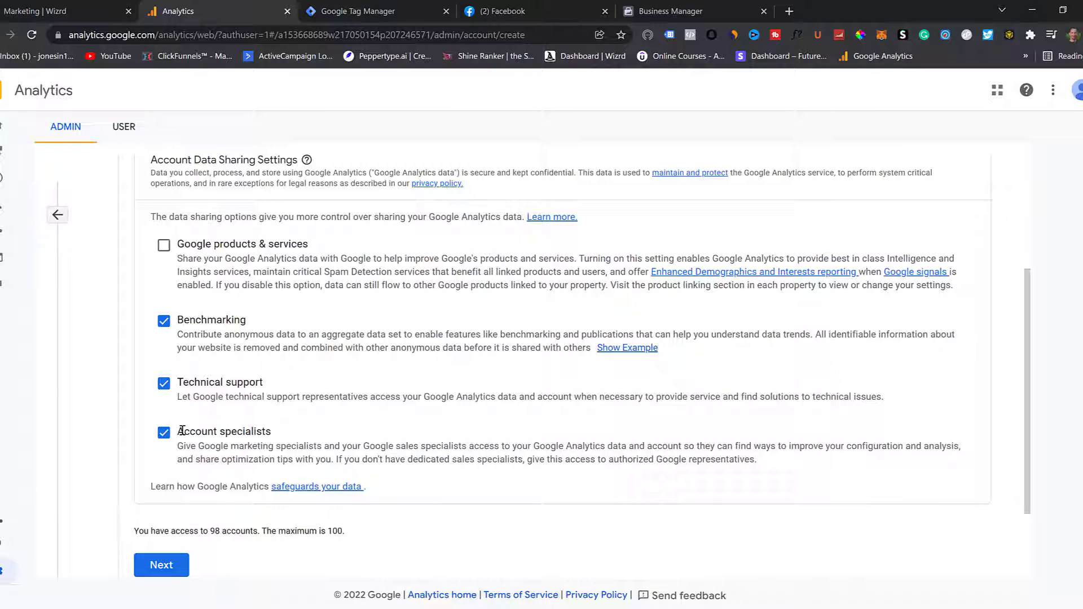
scroll(159, 570, "down", 2)
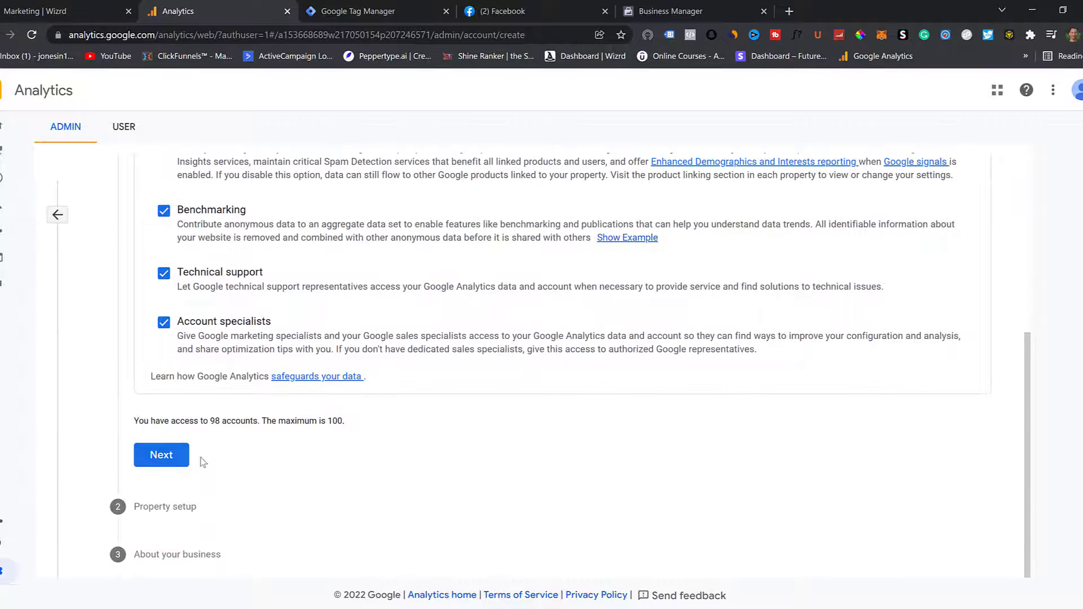
left_click(158, 457)
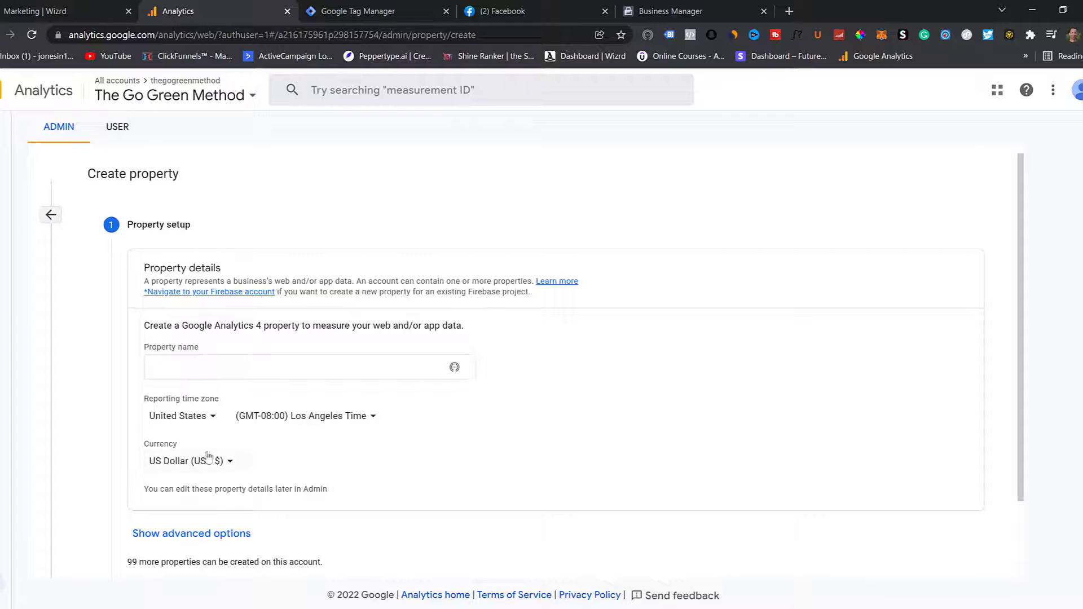
scroll(234, 456, "down", 2)
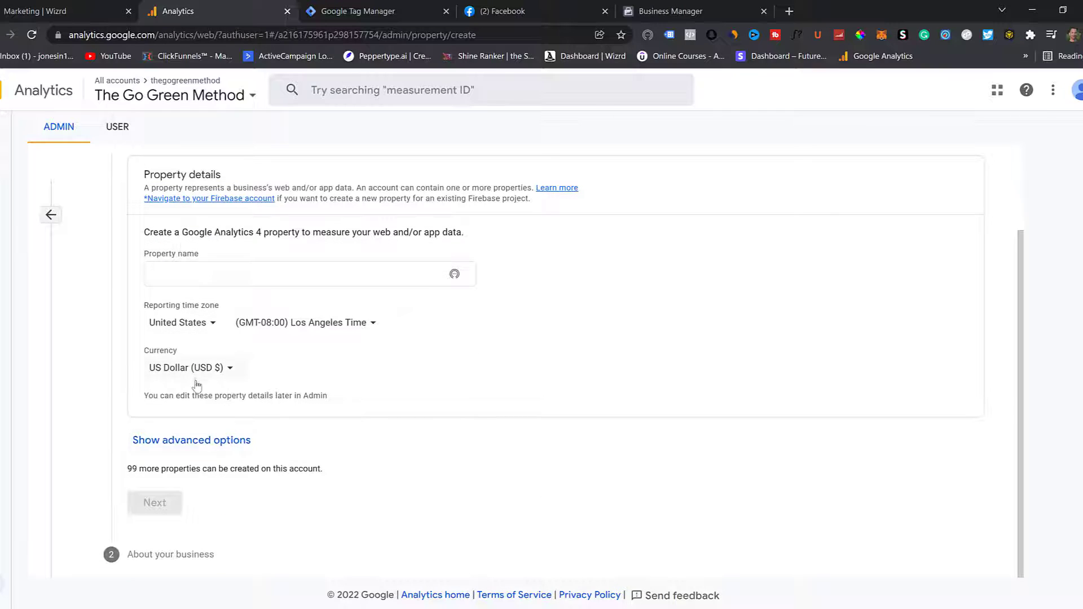
left_click(214, 446)
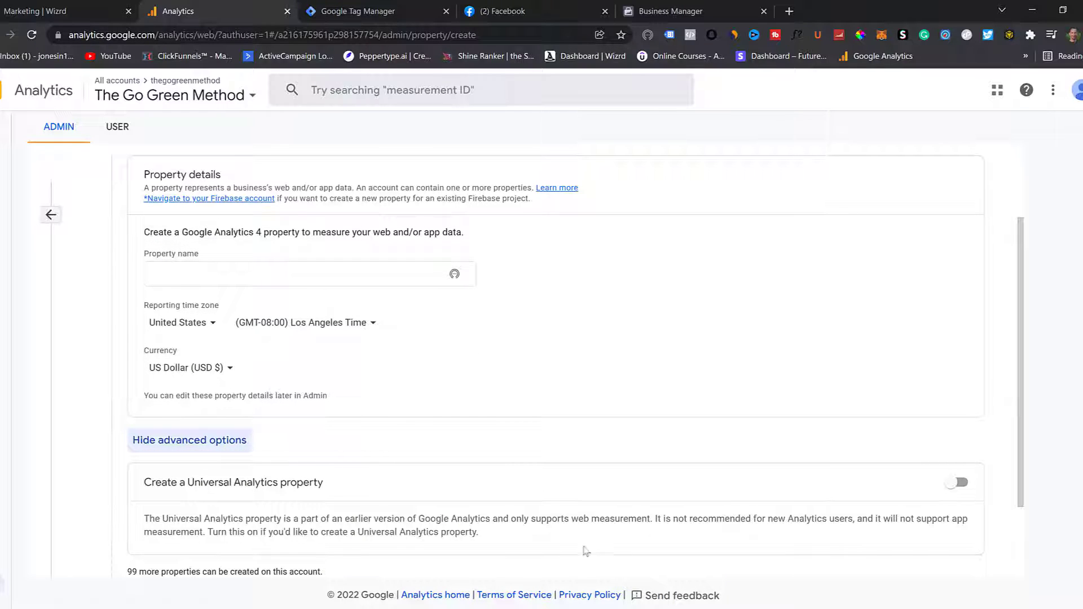
left_click(959, 482)
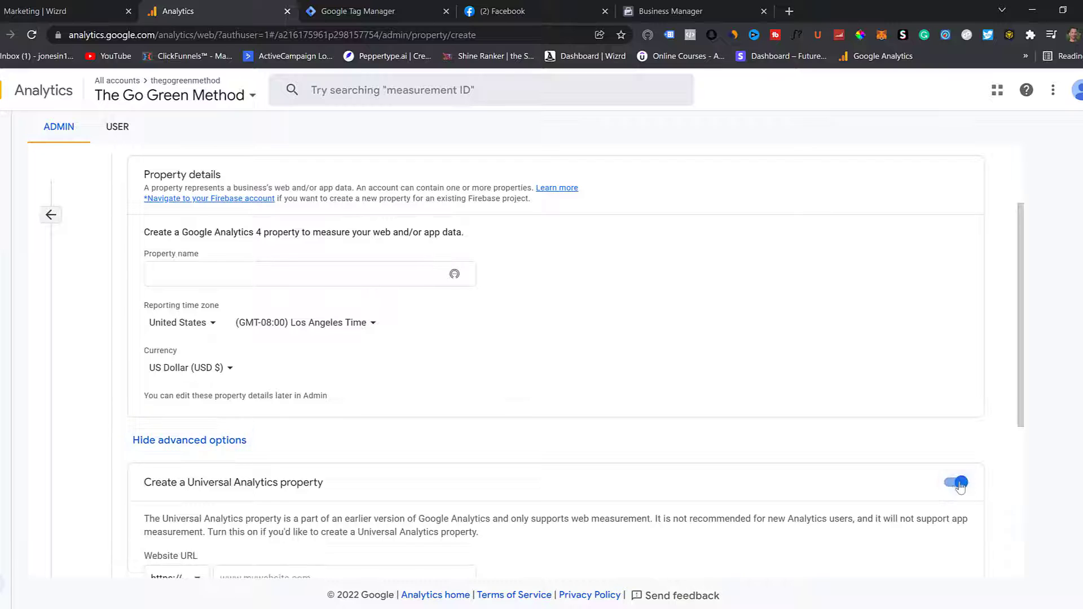
scroll(551, 348, "down", 4)
left_click(263, 385)
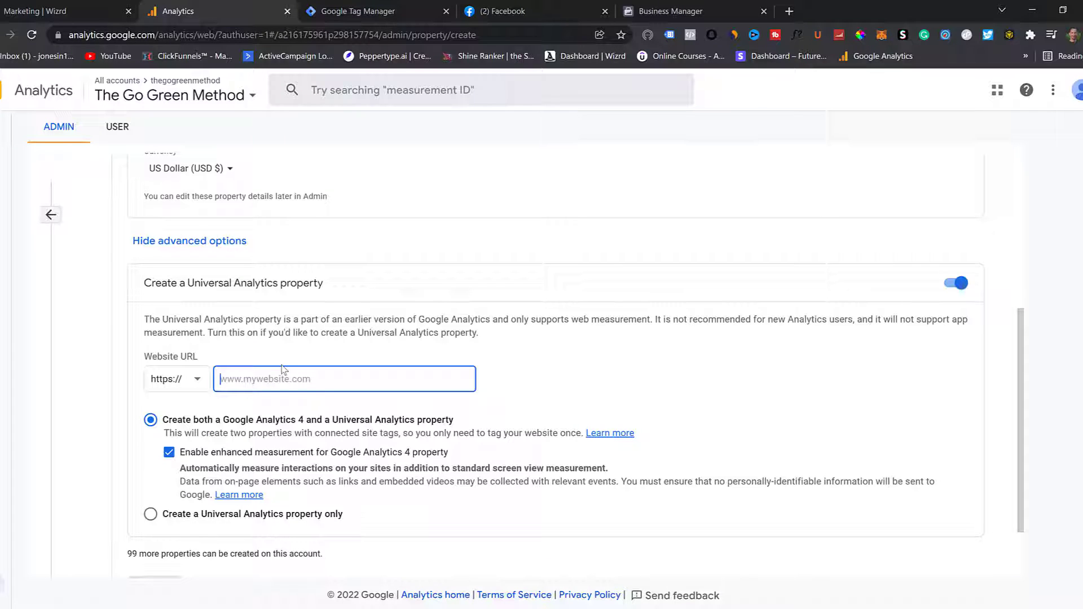
type("www")
type(".thegogreenmethod.com")
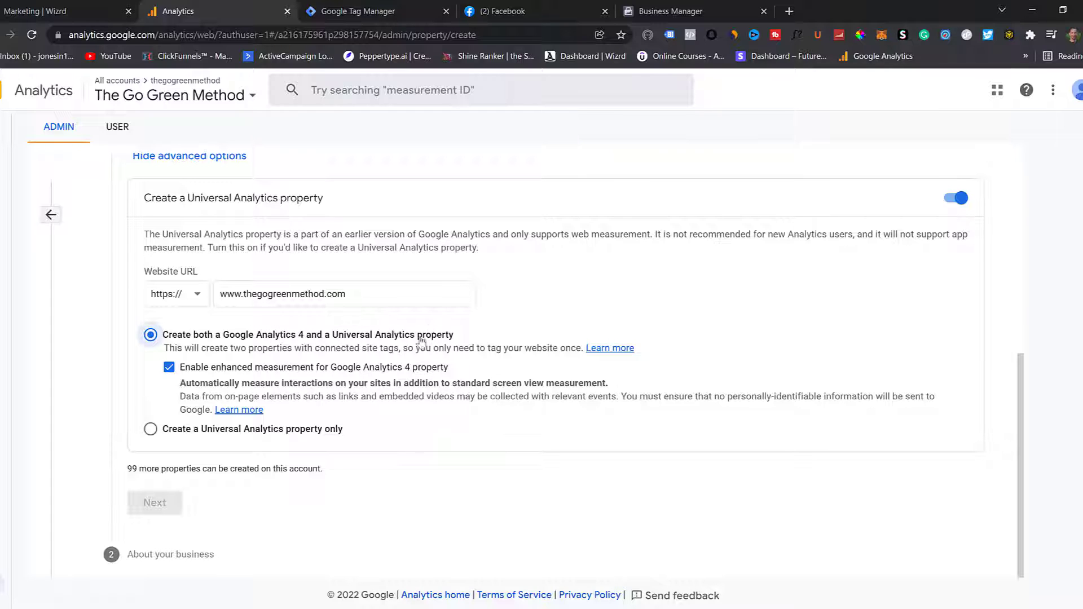
Step: Name the property The Go Green Method and proceed to the business information
scroll(212, 416, "up", 5)
left_click(224, 262)
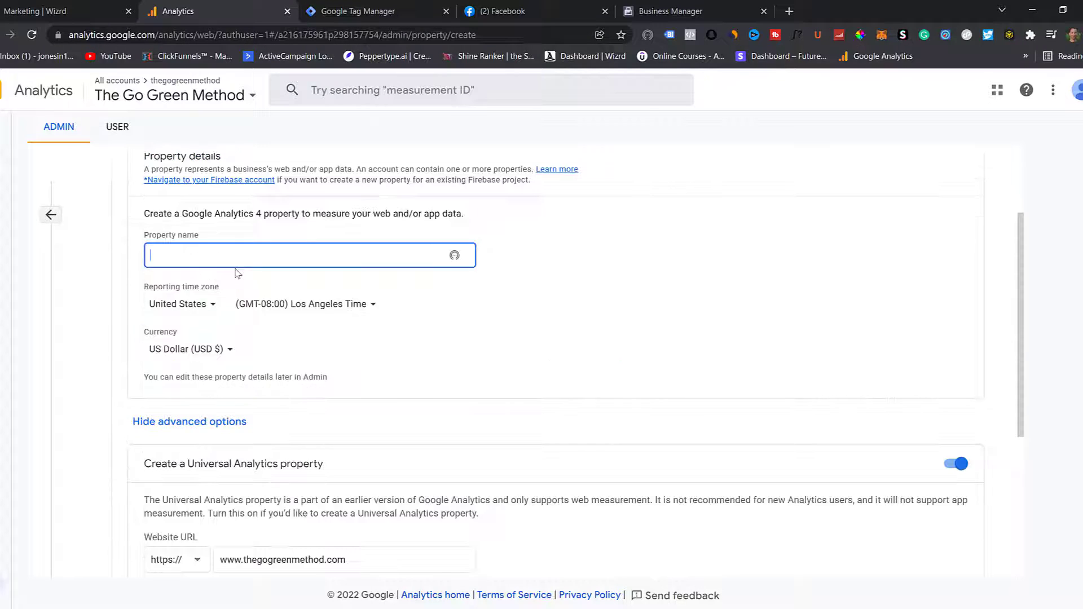
type("The Go Green")
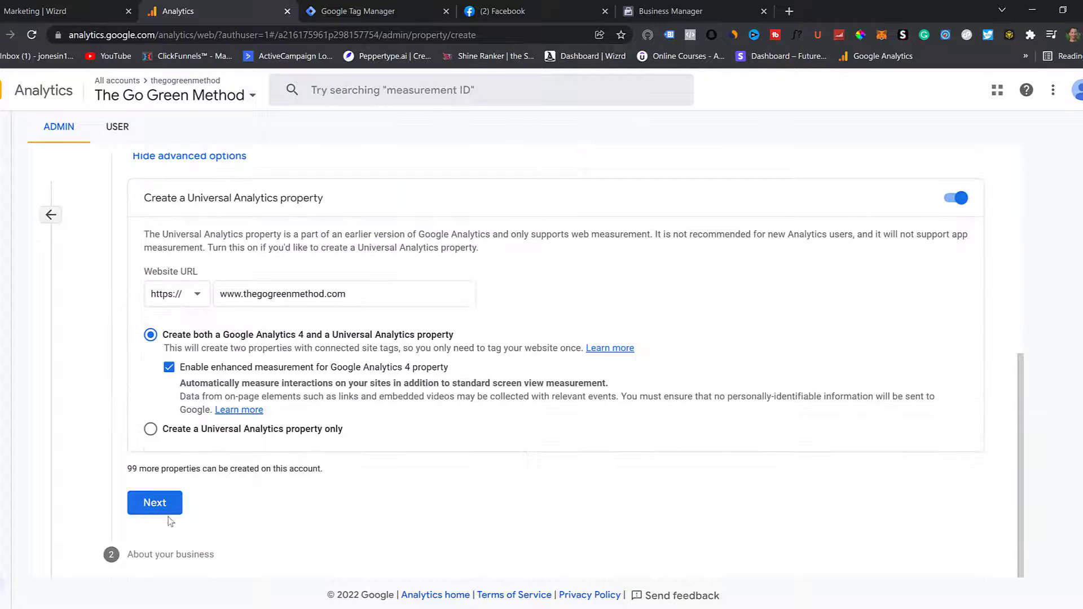
left_click(163, 510)
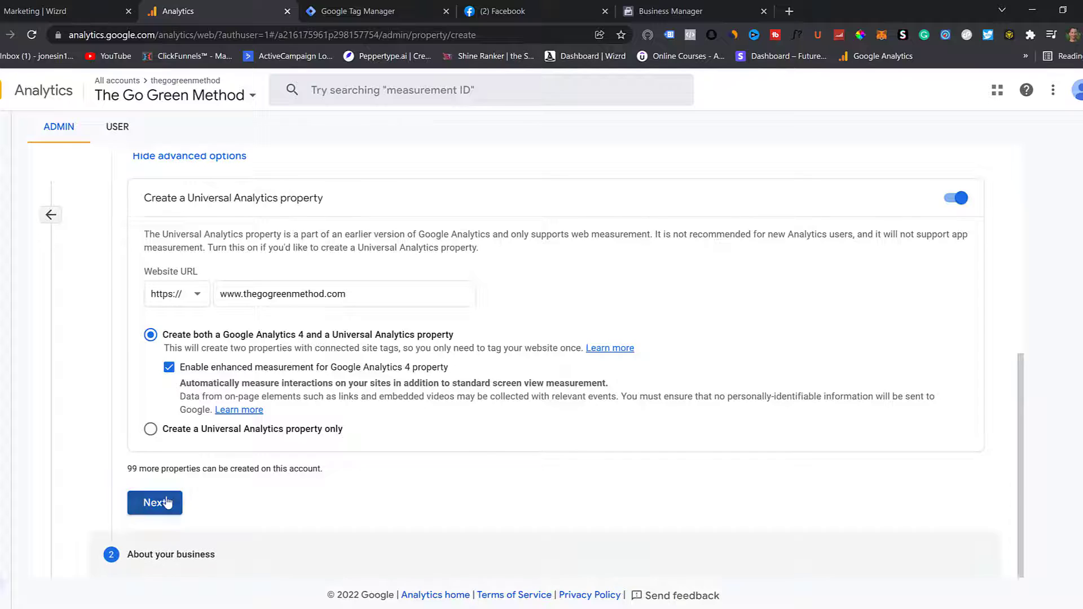
Step: Choose the Small business size, select the first seven intended uses through Analyze my online sales, and create the property
left_click(150, 220)
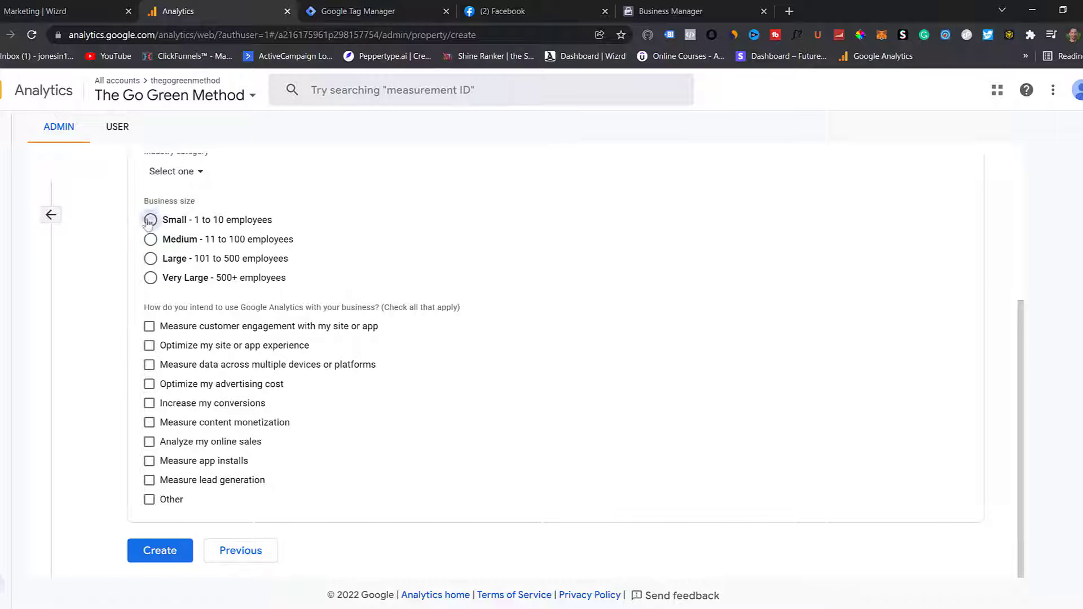
left_click(149, 327)
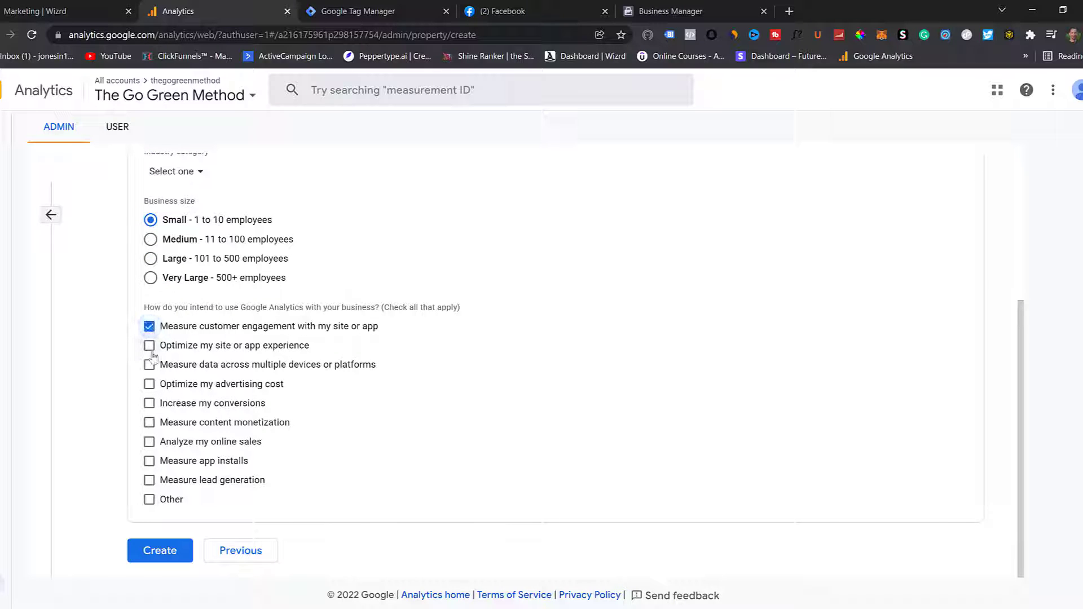
left_click(149, 346)
left_click(149, 365)
left_click(149, 385)
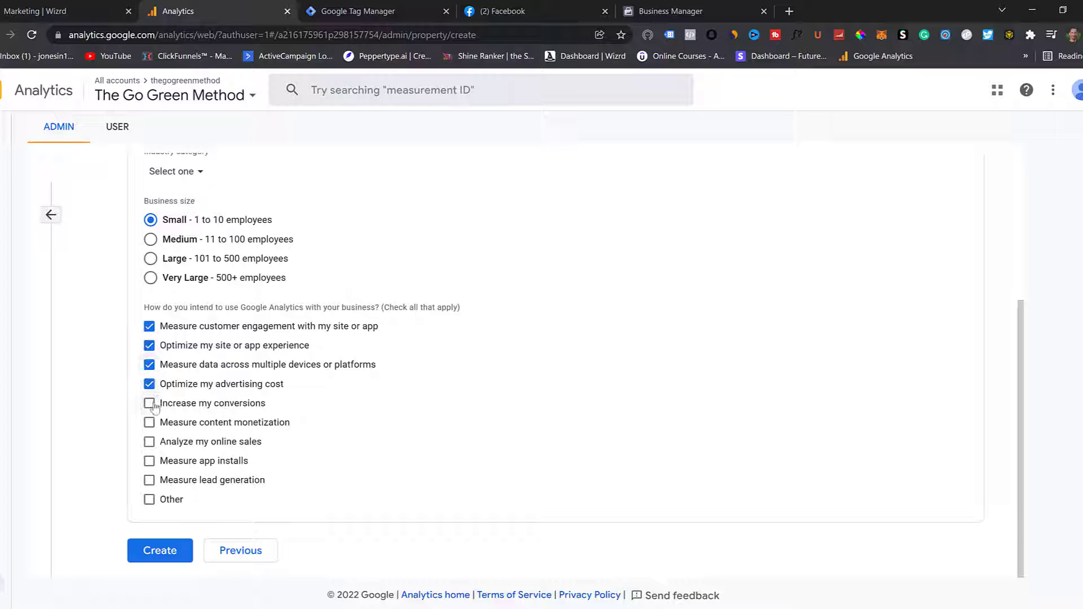
left_click(149, 403)
left_click(149, 422)
left_click(150, 443)
left_click(190, 554)
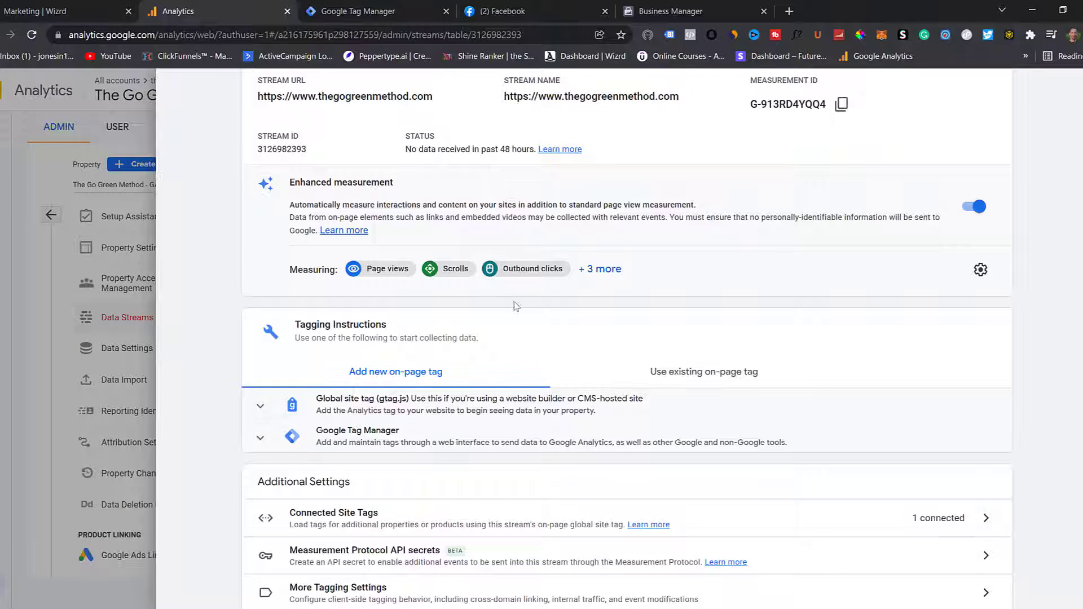
Step: Leave the web stream details, return to the admin overview and select The Go Green Method's Universal Analytics (UA) property
scroll(244, 206, "up", 2)
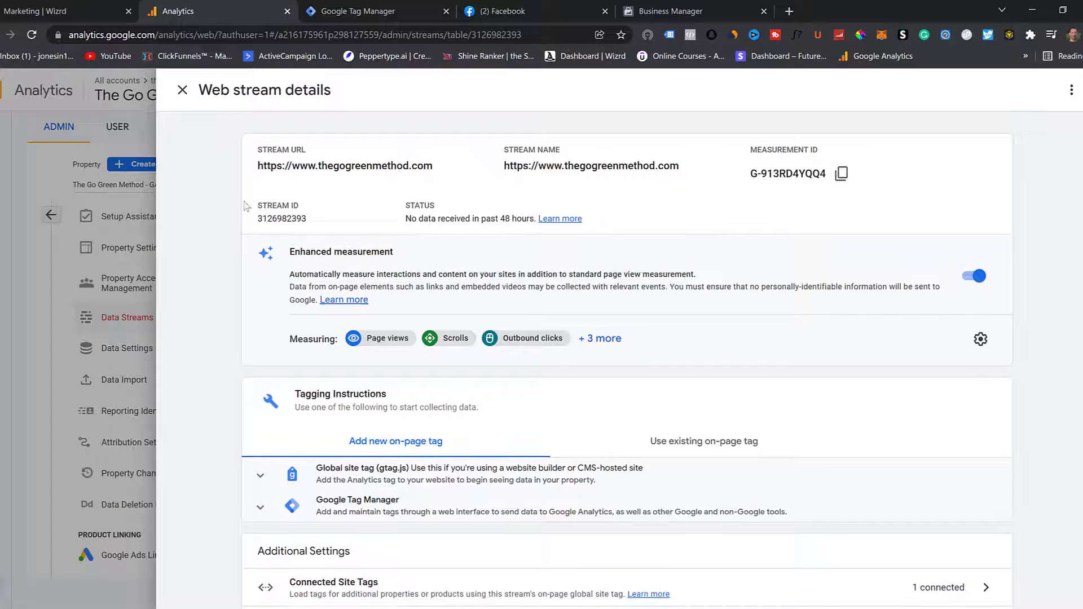
left_click(183, 91)
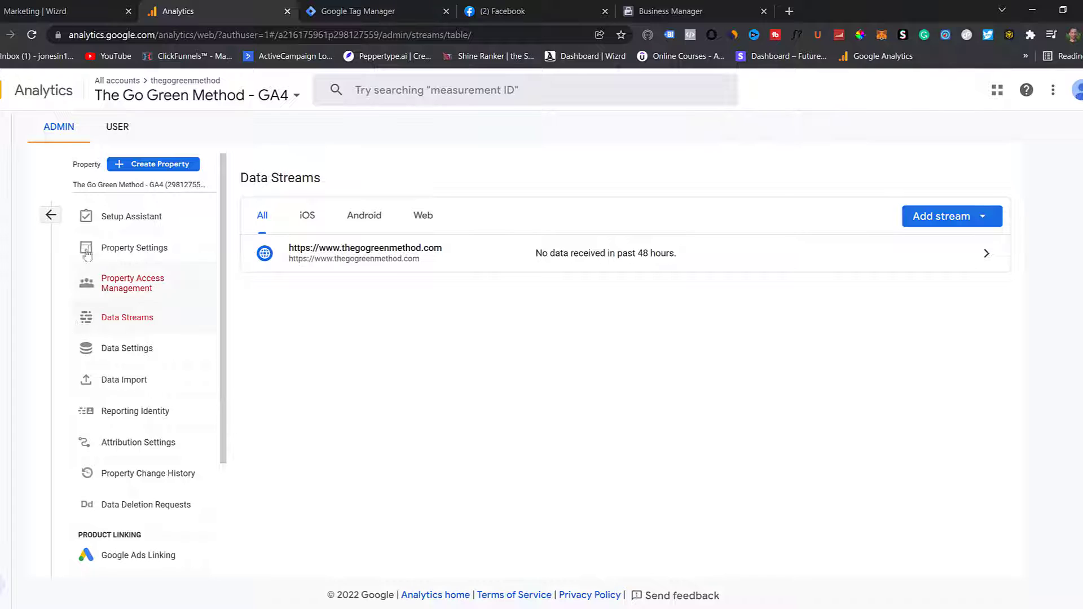
left_click(50, 215)
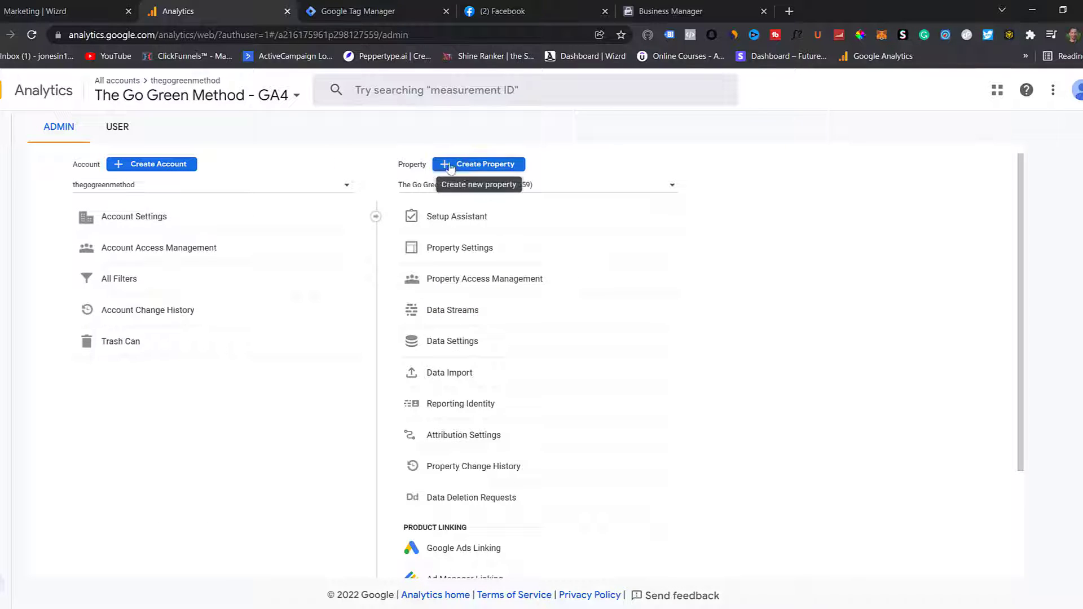
left_click(672, 186)
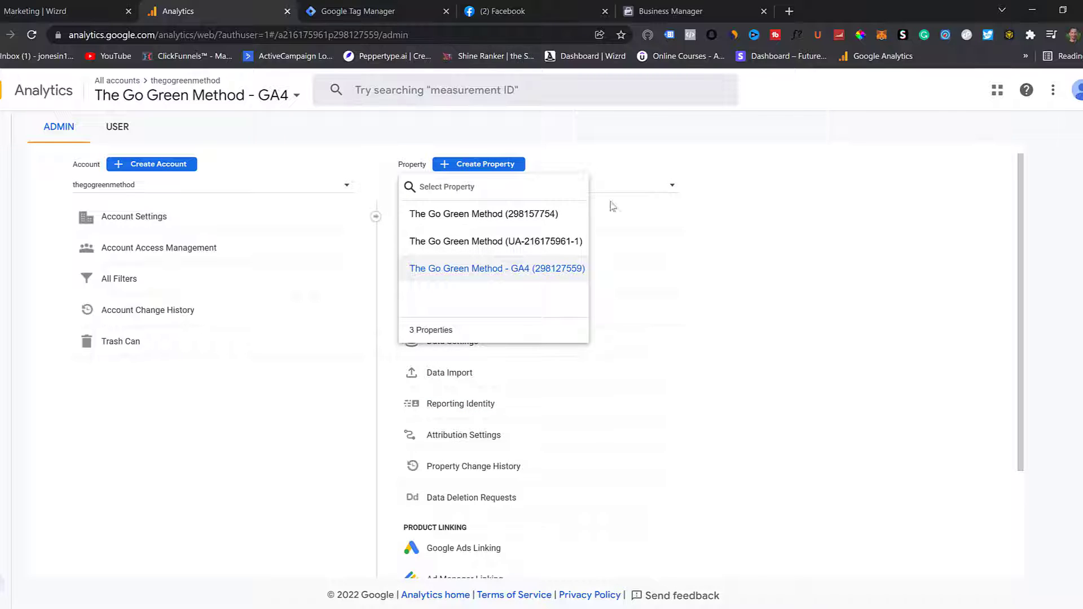
left_click(504, 244)
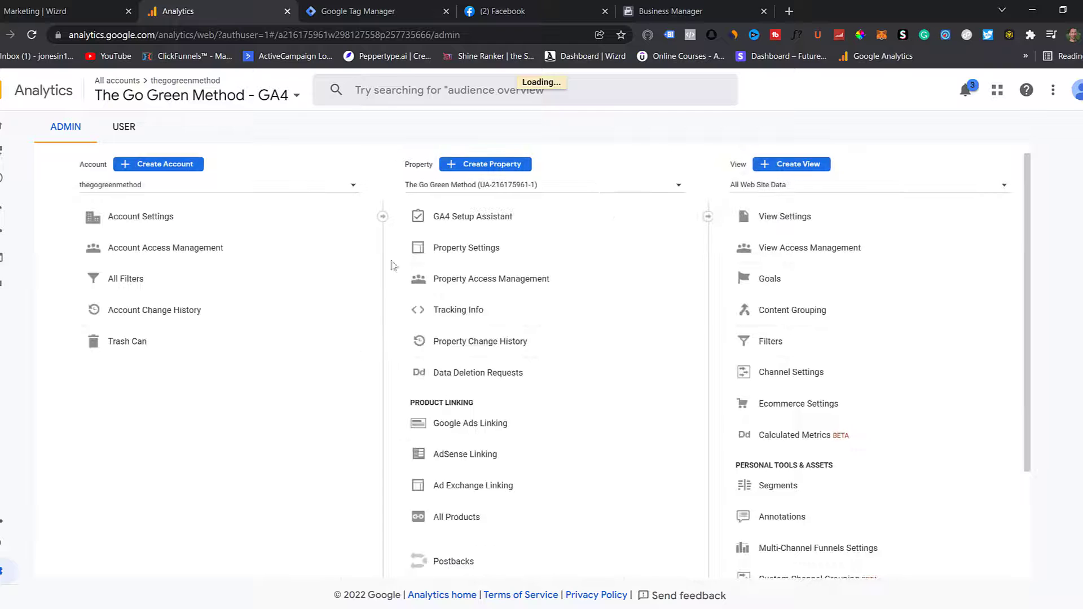
Step: Open the property's tracking code and copy the entire Global Site Tag snippet
left_click(470, 315)
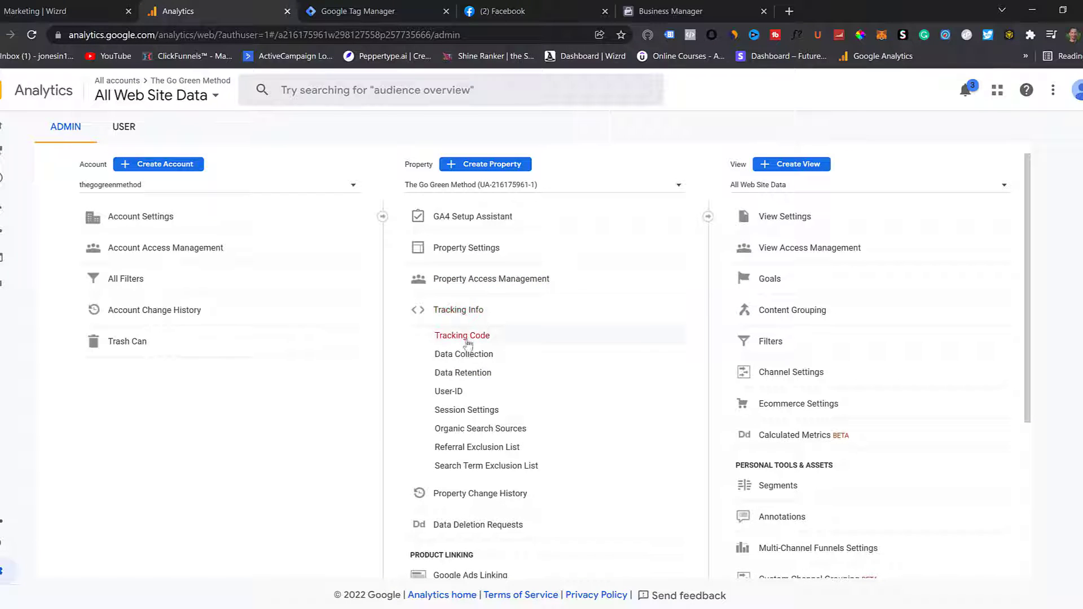
left_click(462, 336)
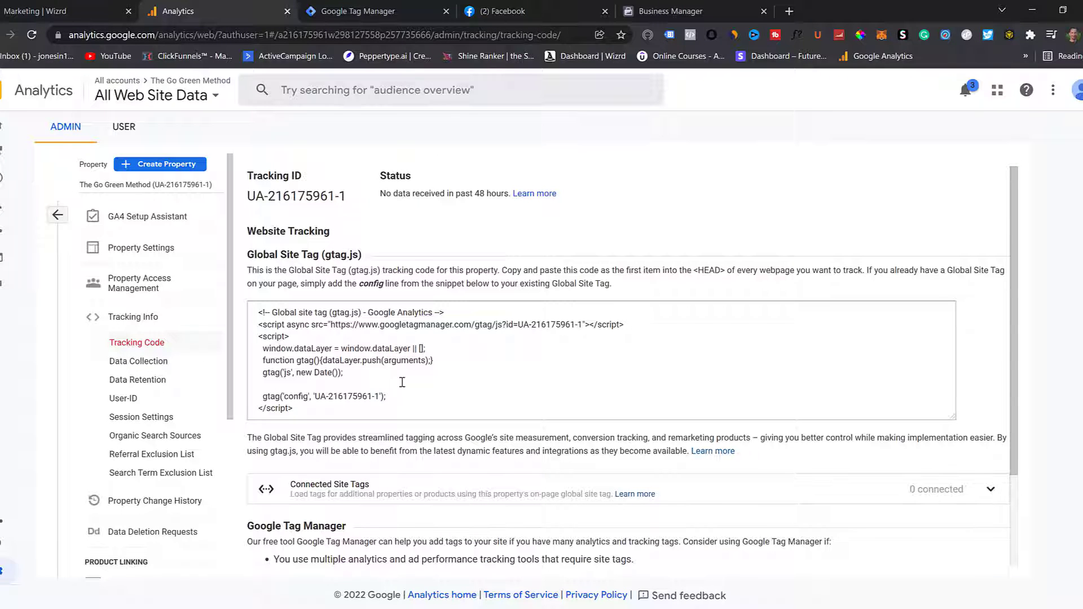
left_click_drag(258, 312, 367, 410)
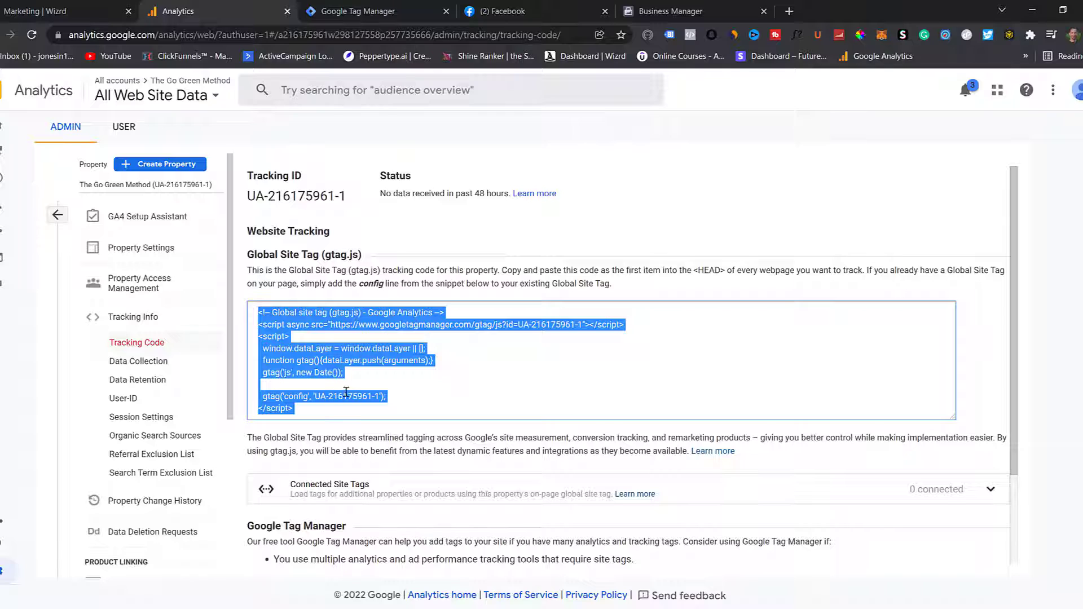
right_click(274, 337)
left_click(299, 348)
Step: Switch to Wizrd, check where the tracking code is pasted in the code entry dialog, and close it
key("ctrl+shift+Tab")
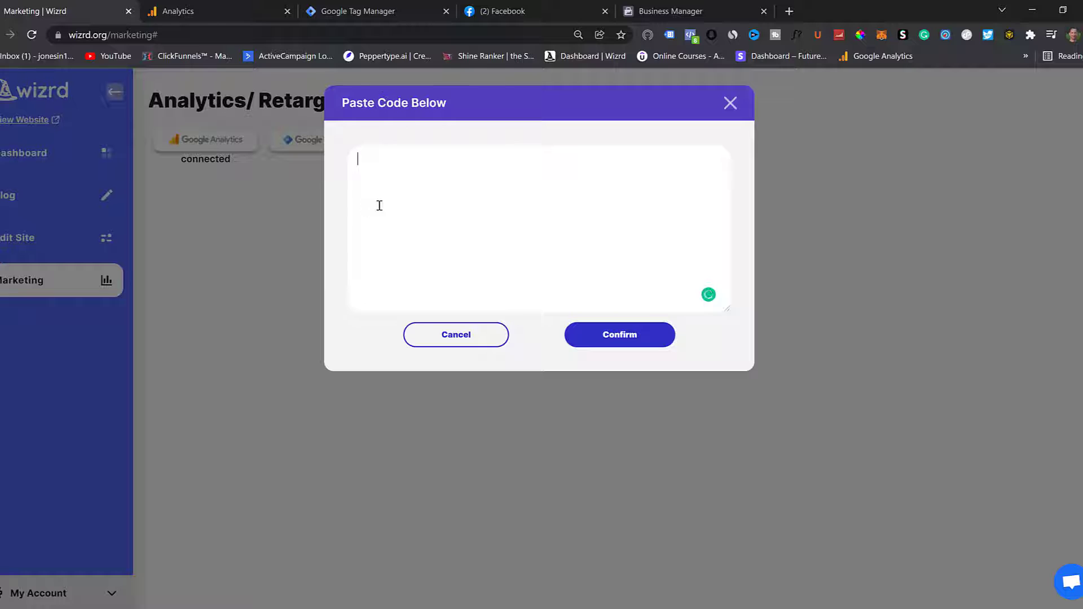
right_click(368, 168)
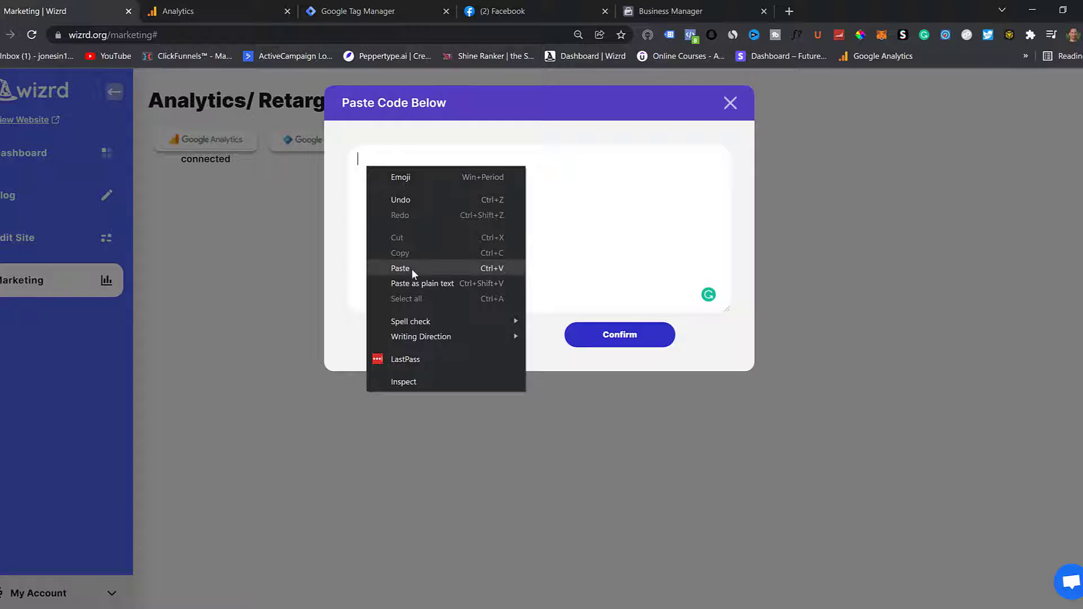
left_click(636, 209)
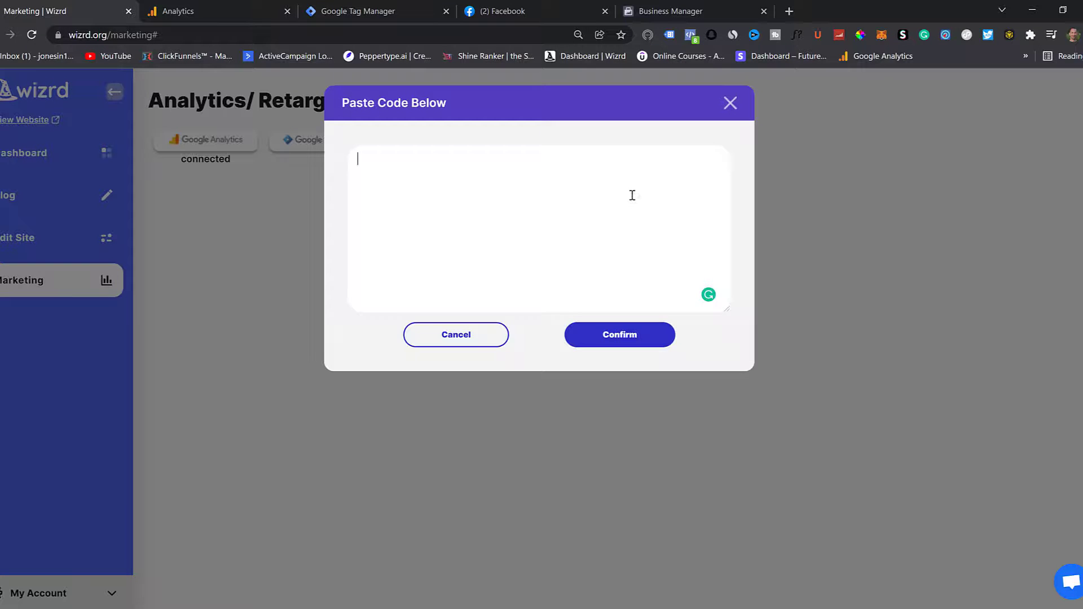
left_click(731, 103)
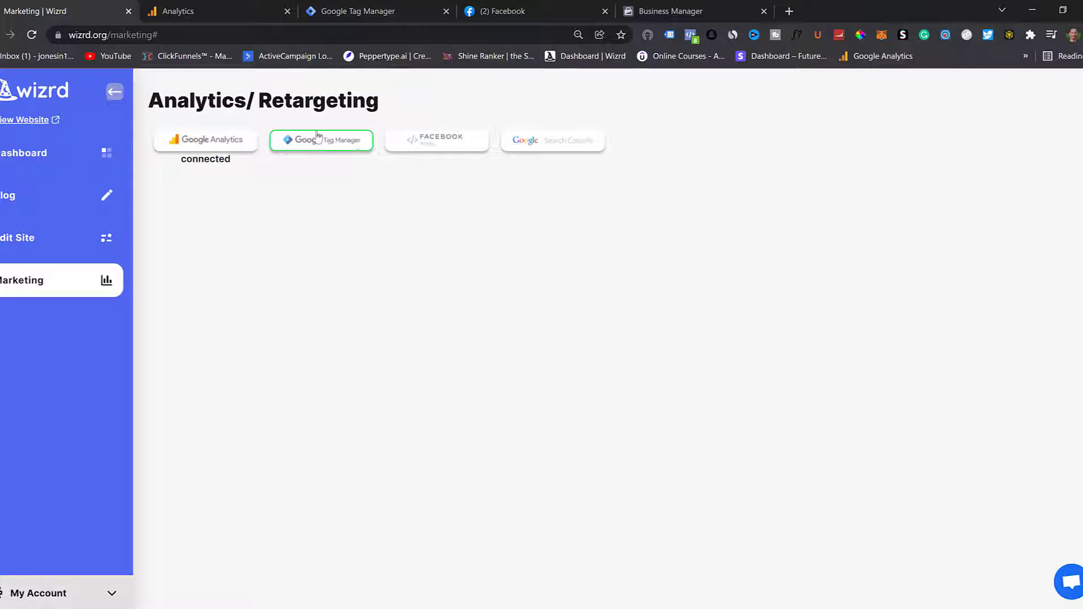
Step: Switch to Google Tag Manager and start a new account named The Go Green Method, with the United States as country
left_click(369, 12)
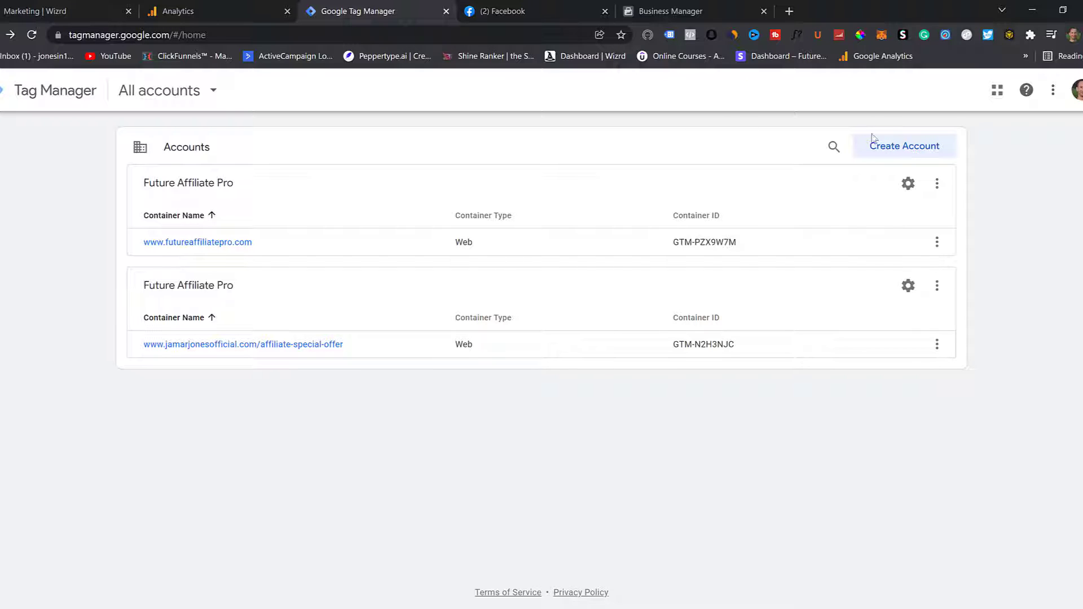
left_click(904, 147)
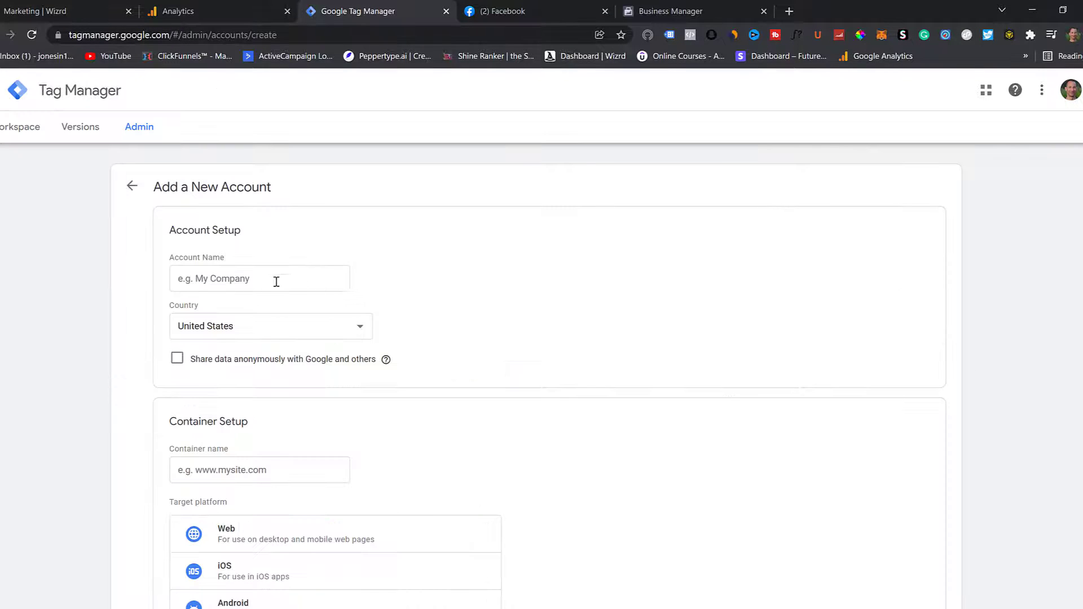
left_click(277, 280)
key("ctrl+v")
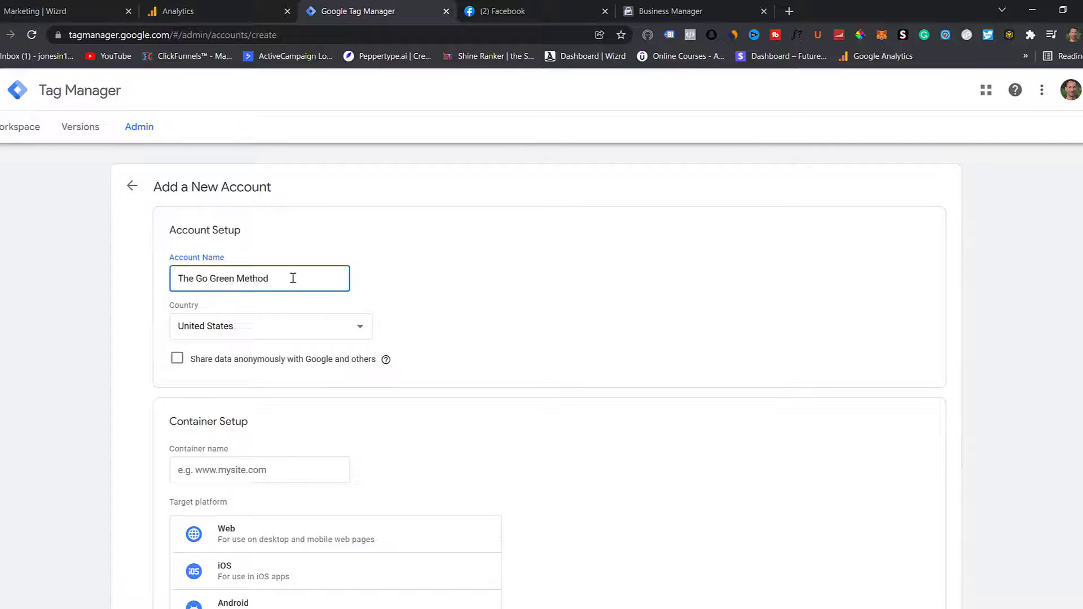
left_click(381, 337)
scroll(379, 336, "down", 1)
scroll(333, 352, "down", 2)
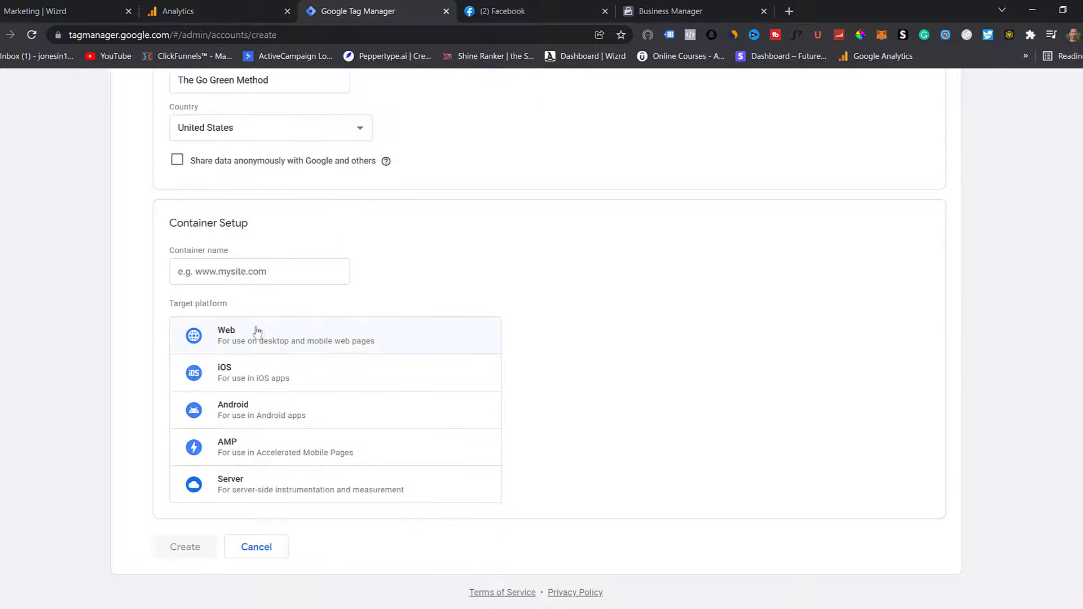
left_click(219, 276)
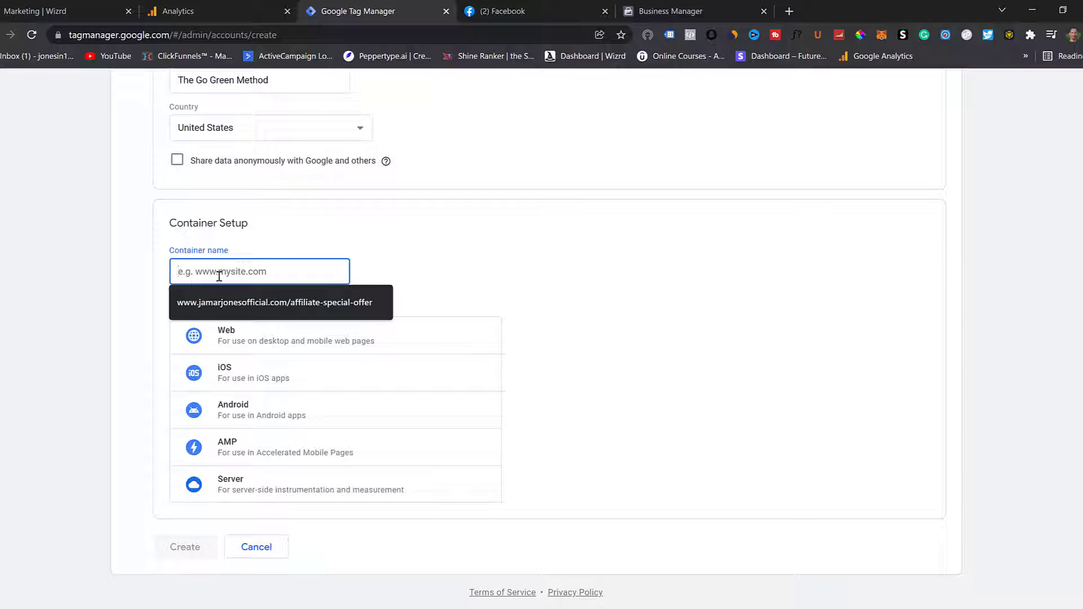
type("www.")
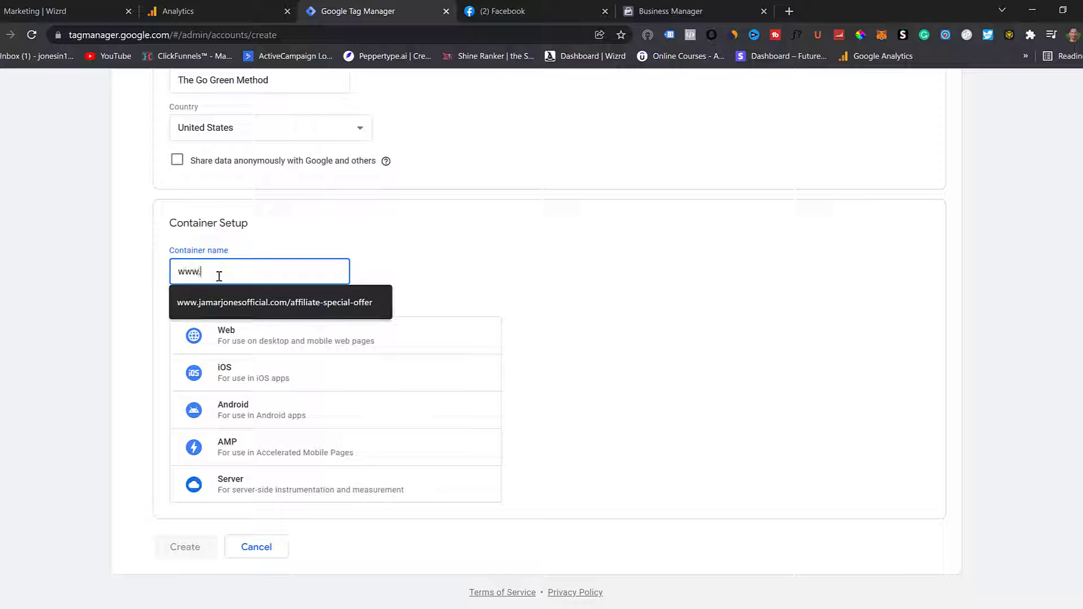
type("thegogreenmethod.com")
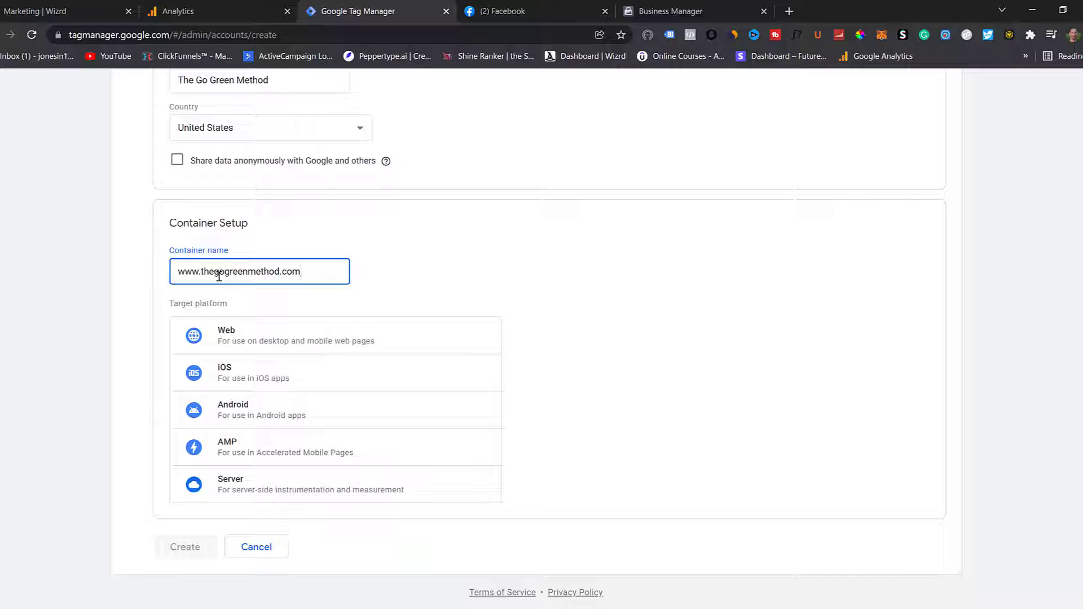
left_click(249, 337)
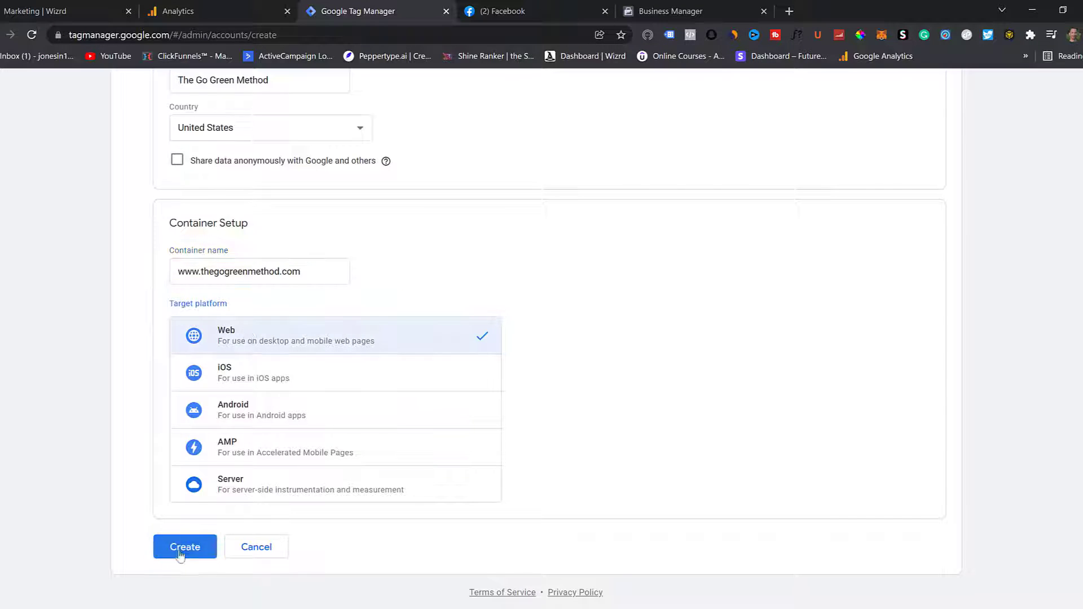
left_click(193, 551)
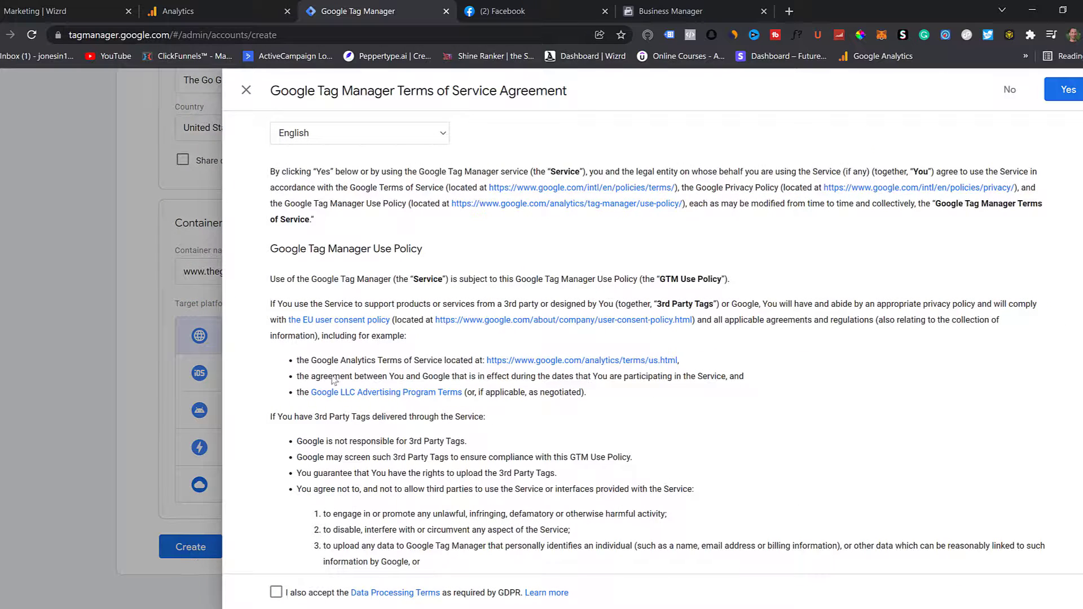
Step: Accept the GDPR Data Processing Terms and agree to the Google Tag Manager Terms of Service
scroll(316, 305, "down", 5)
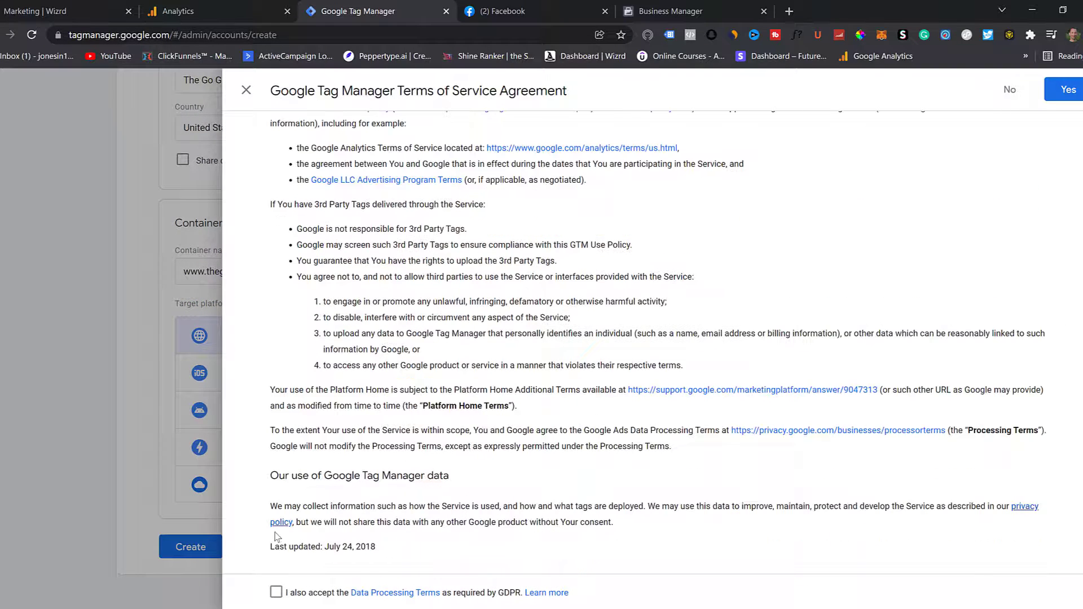
left_click(275, 594)
left_click(1067, 98)
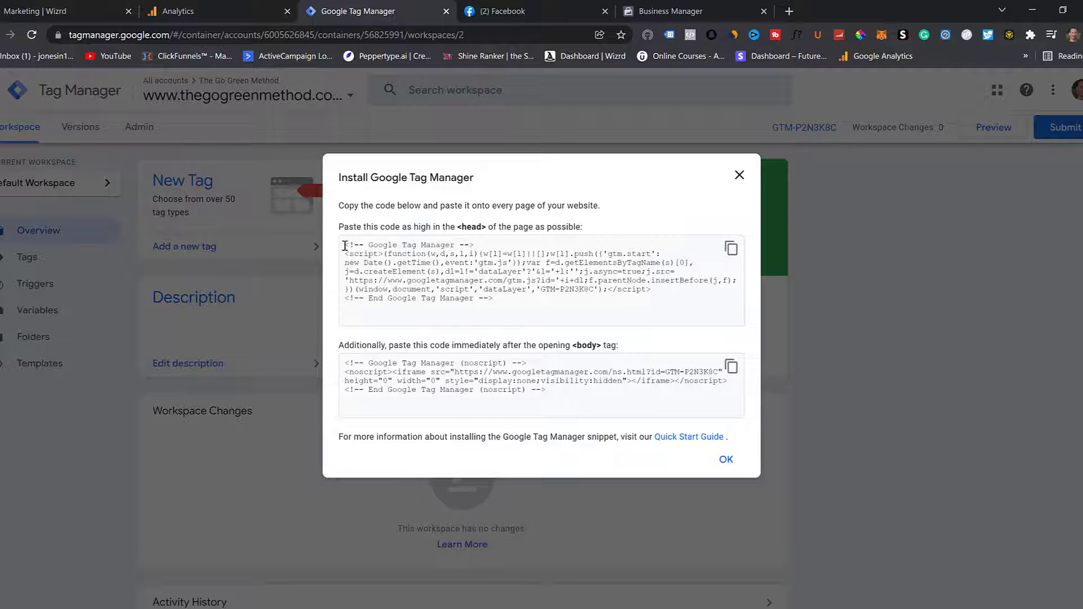
Step: Copy the Google Tag Manager snippet meant for the page's head
left_click_drag(345, 246, 587, 336)
left_click_drag(347, 363, 587, 391)
left_click(633, 398)
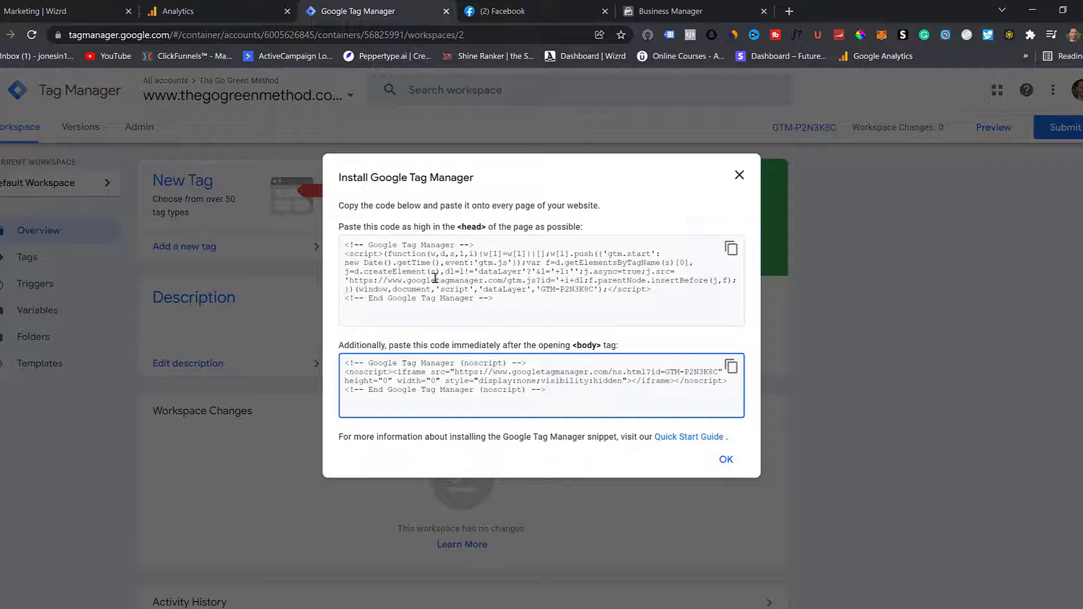
left_click(731, 248)
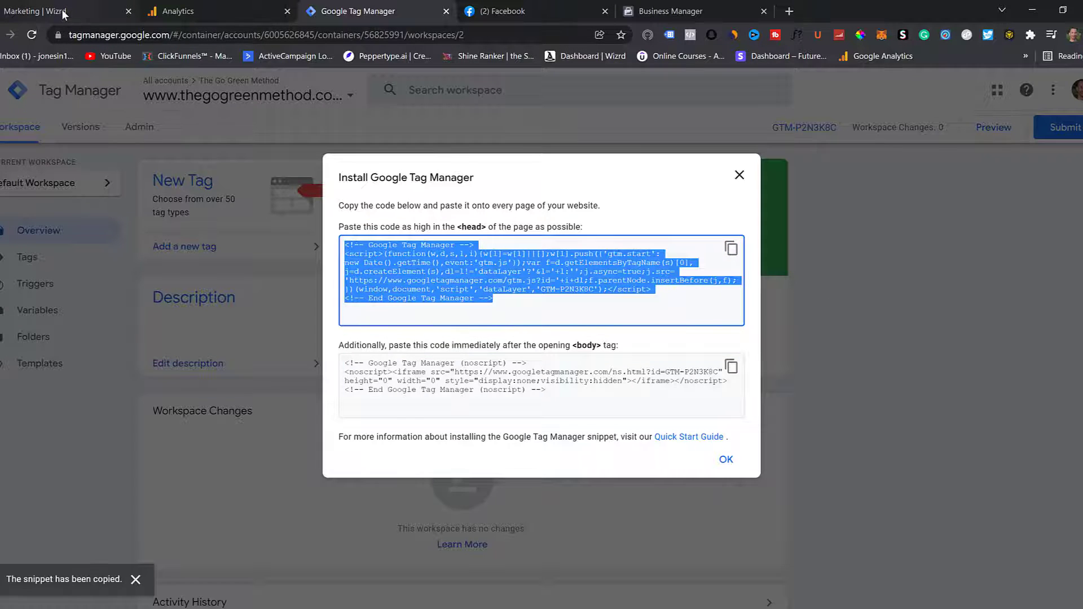
Step: Switch to Wizrd, open its Google Tag Manager code dialog, and paste the copied snippet as the Head Tag
left_click(82, 12)
left_click(328, 145)
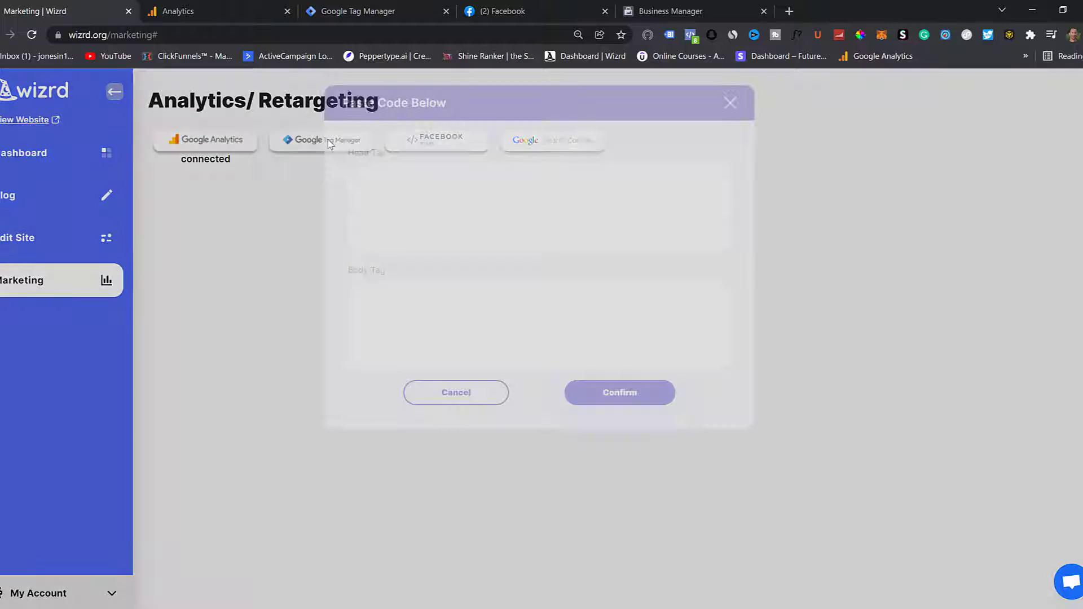
left_click(367, 176)
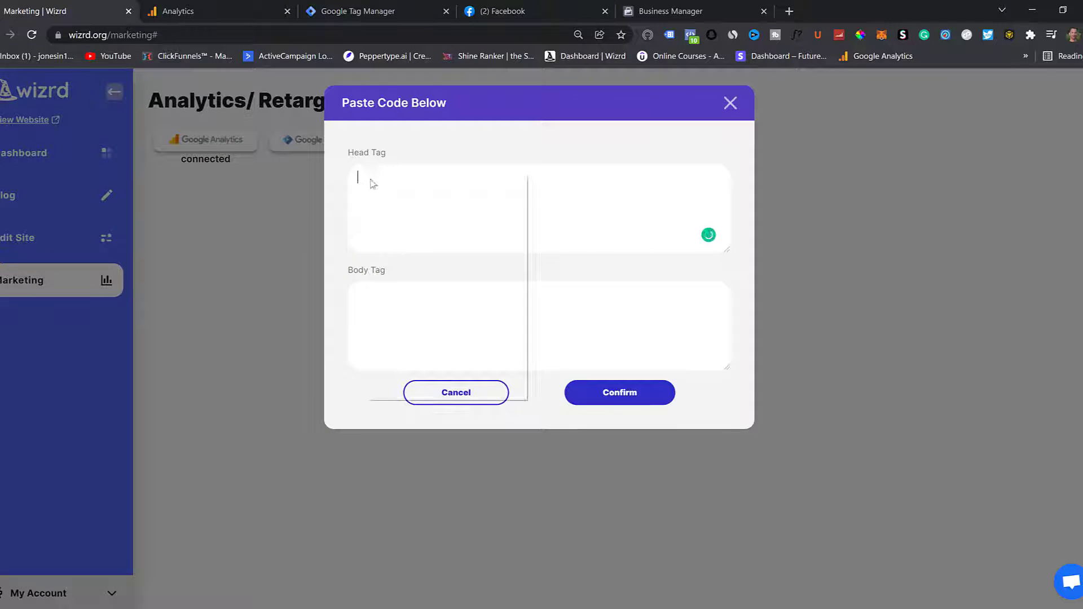
right_click(367, 176)
left_click(411, 273)
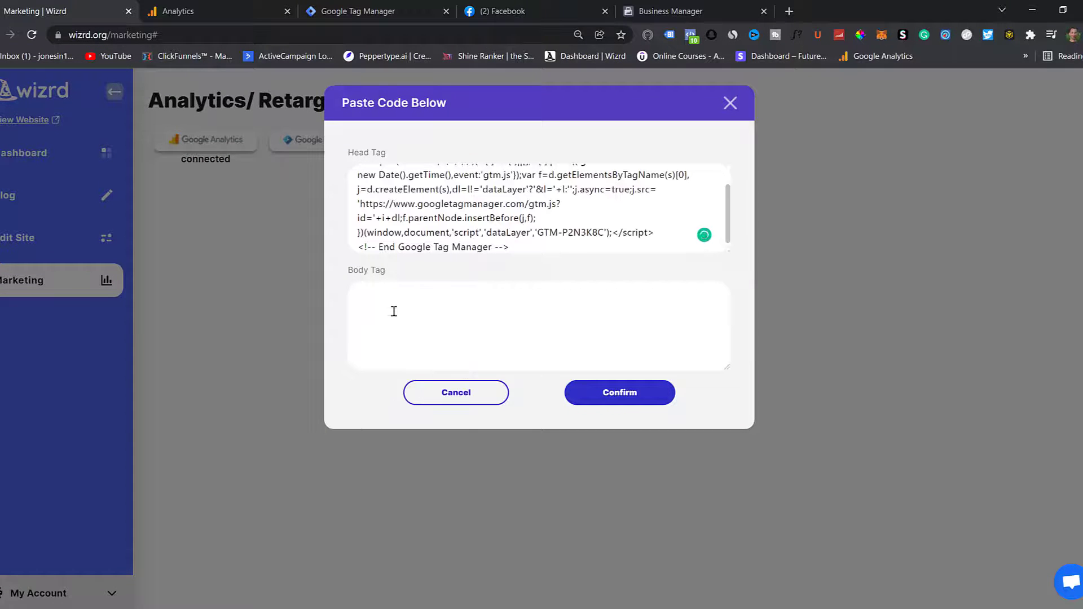
Step: Return to Google Tag Manager and copy the noscript snippet that goes after the opening body tag
left_click(478, 317)
left_click(216, 11)
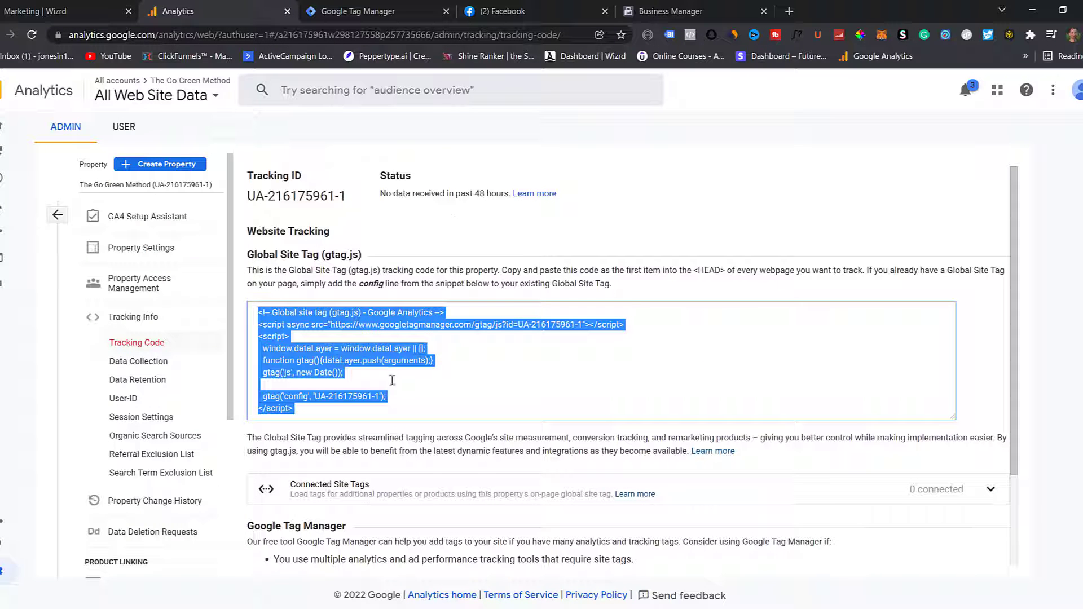
left_click(381, 13)
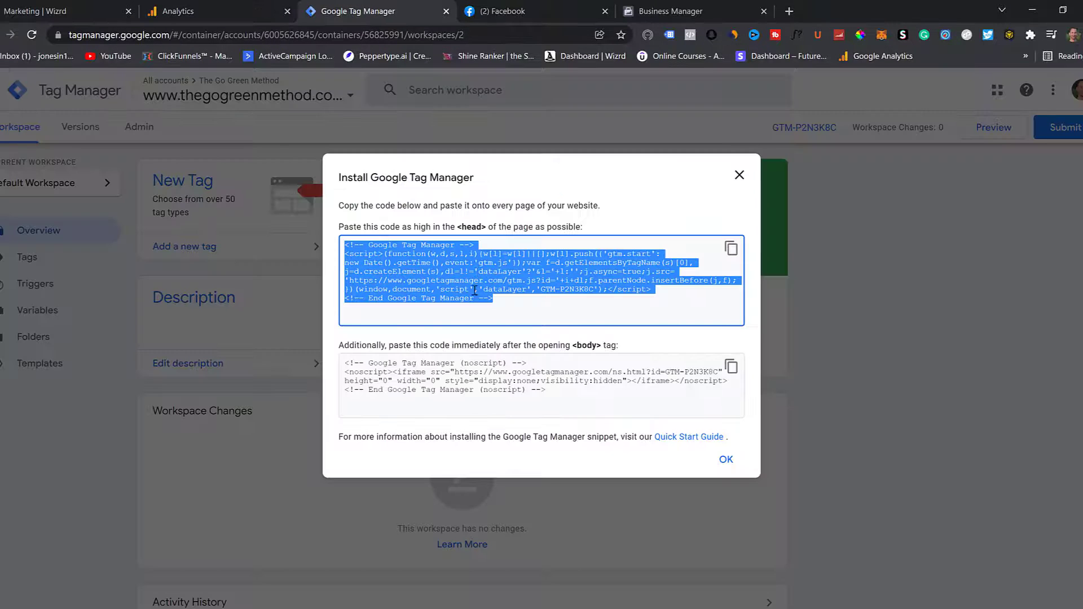
left_click(387, 389)
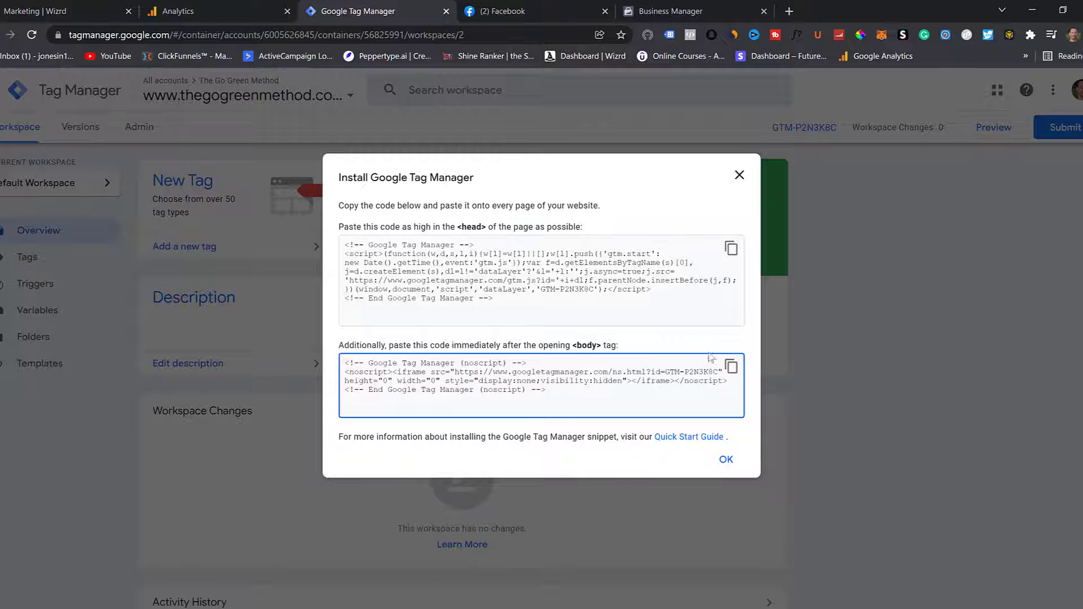
left_click(731, 366)
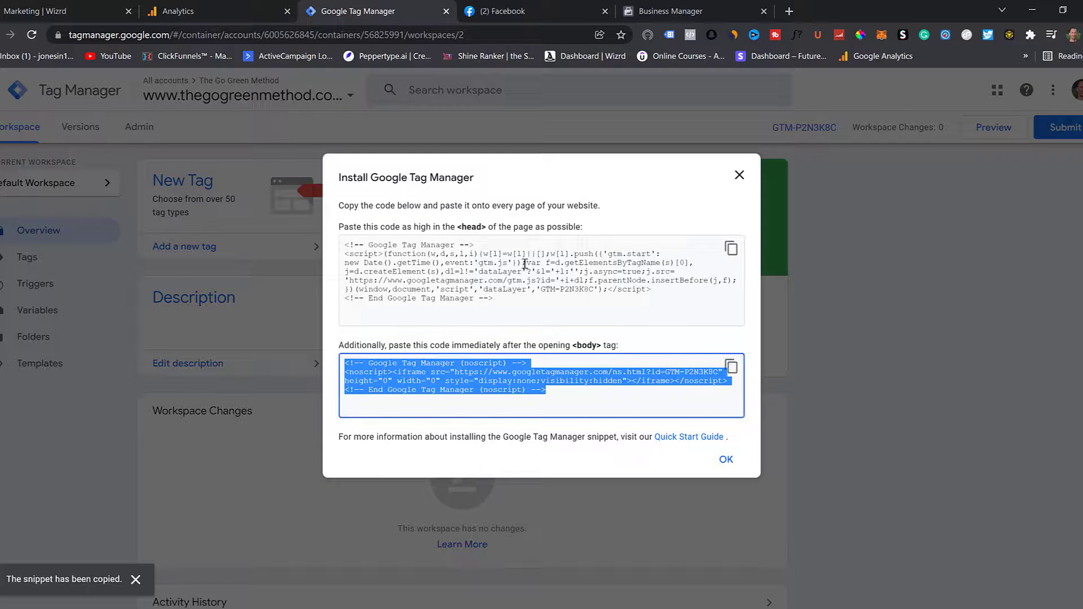
Step: Switch to Wizrd, paste the noscript snippet as the Body Tag, and confirm the Google Tag Manager codes
left_click(56, 8)
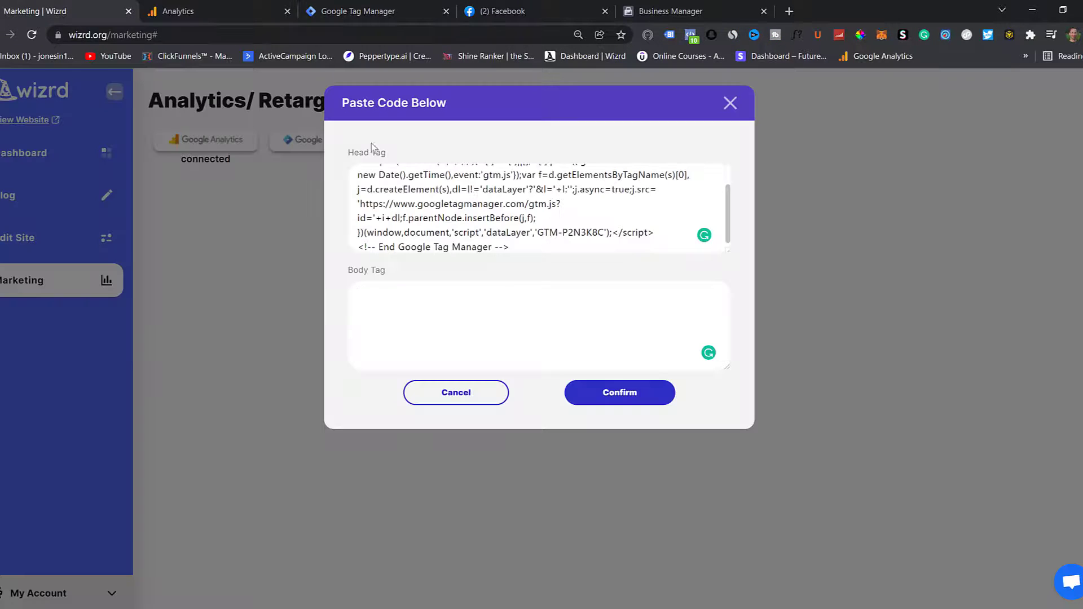
right_click(369, 294)
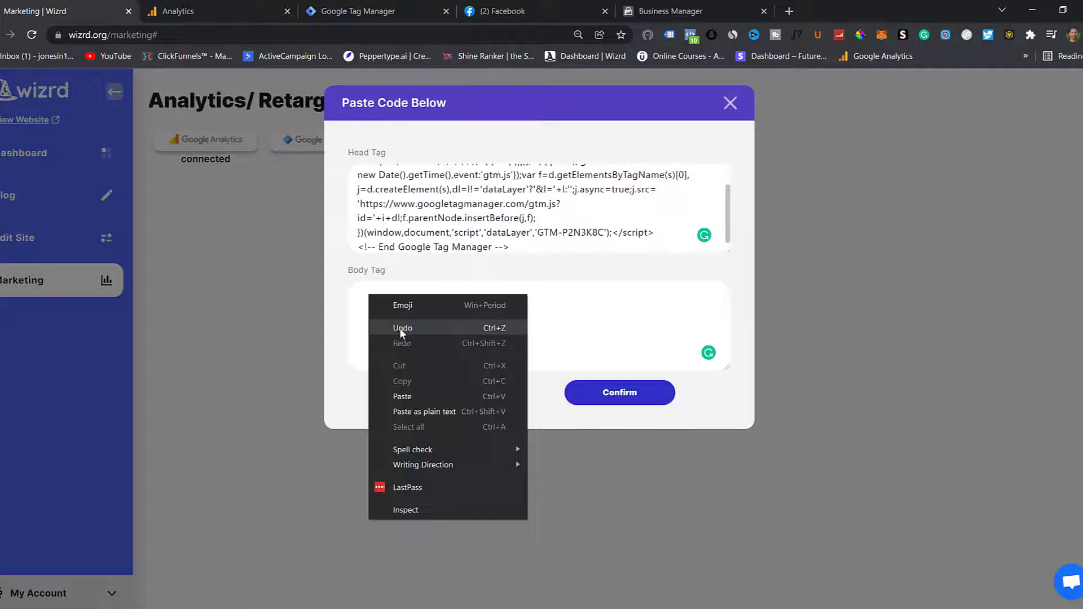
left_click(411, 395)
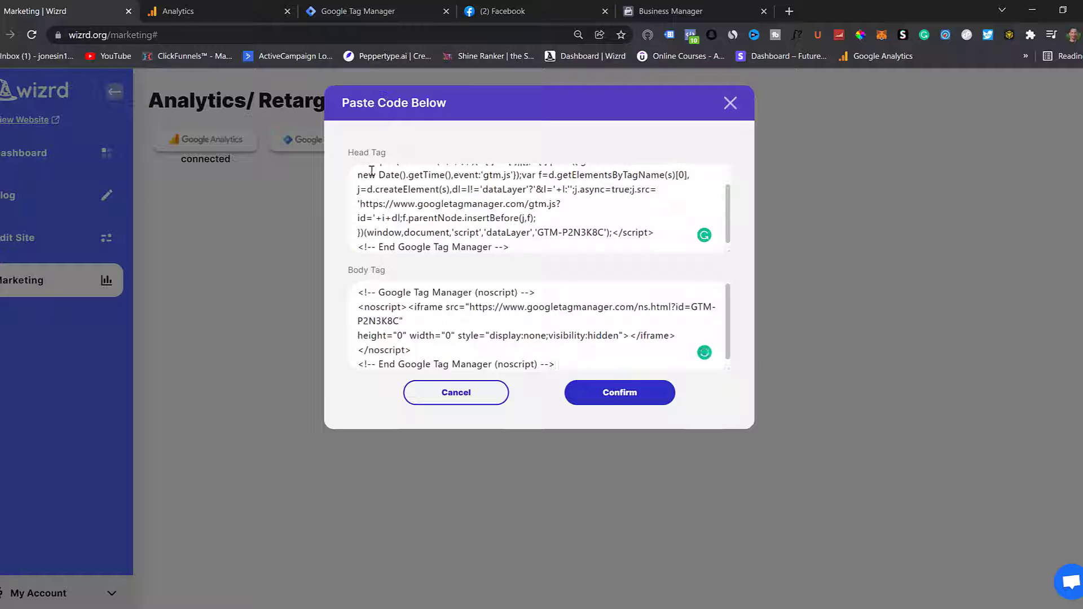
left_click(615, 395)
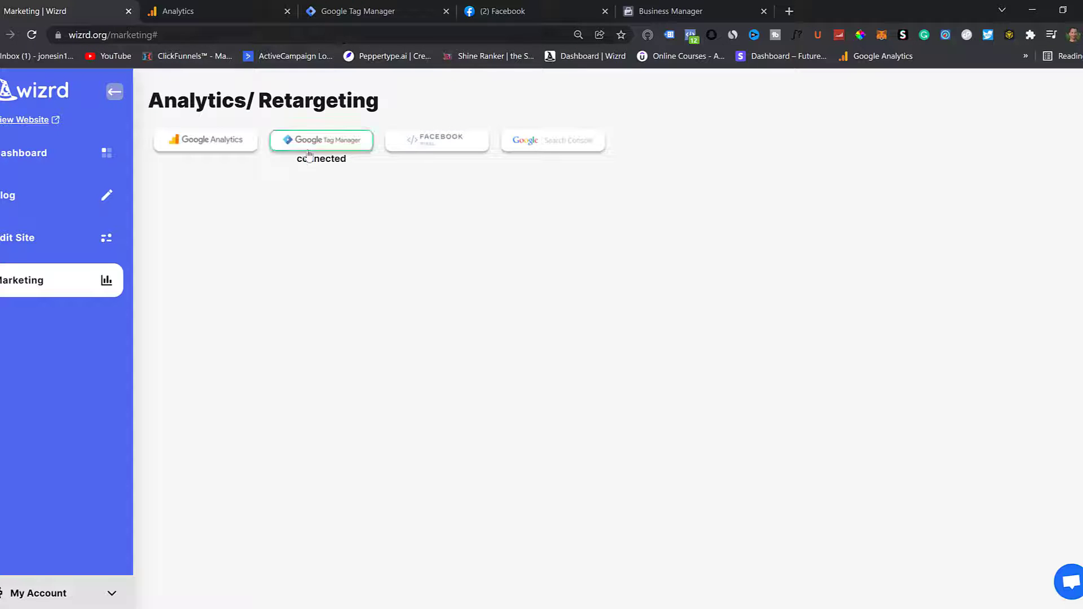
Step: Switch to Google Tag Manager, close the installation instructions, and start a new tag in the container
left_click(372, 11)
left_click(807, 352)
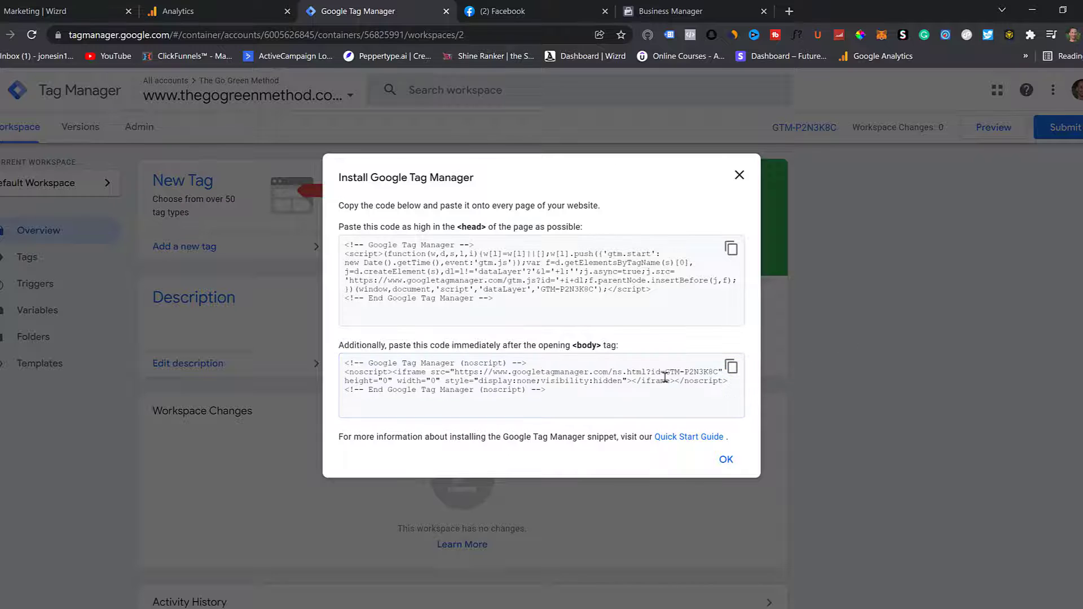
left_click(740, 177)
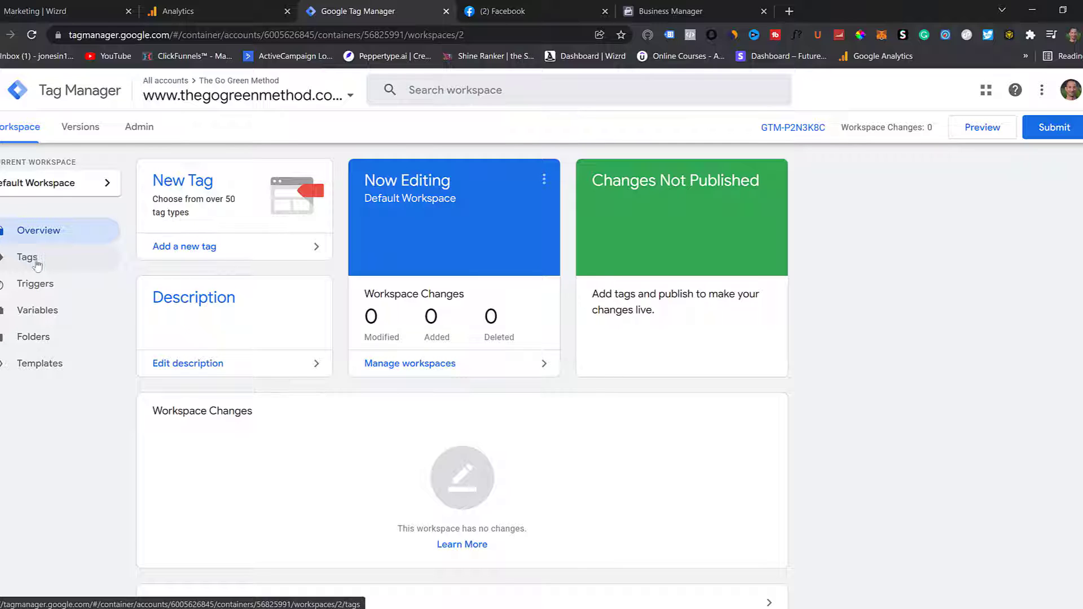
left_click(43, 262)
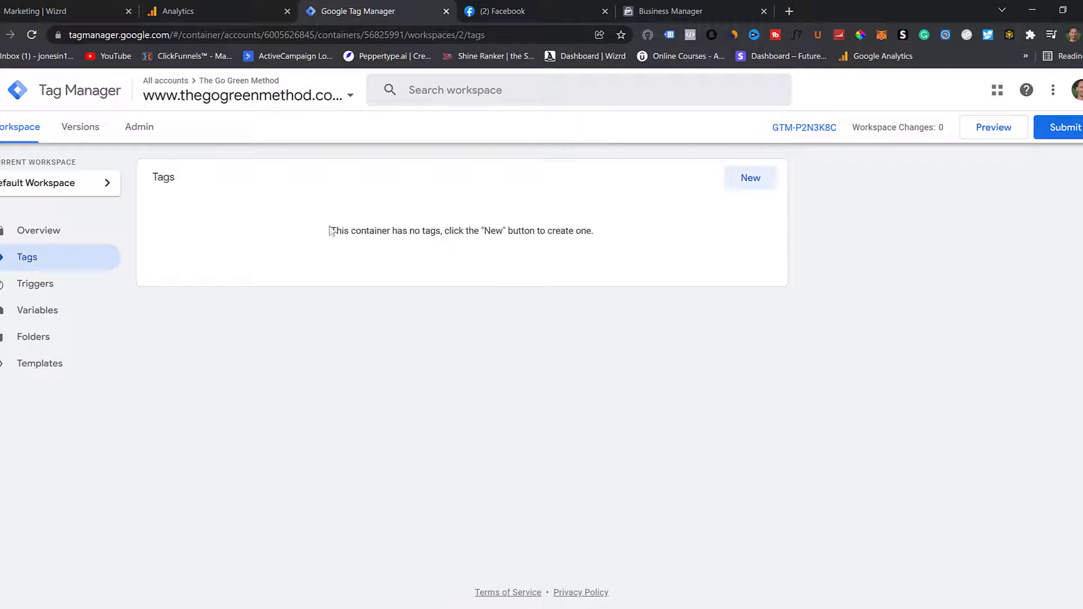
left_click(748, 176)
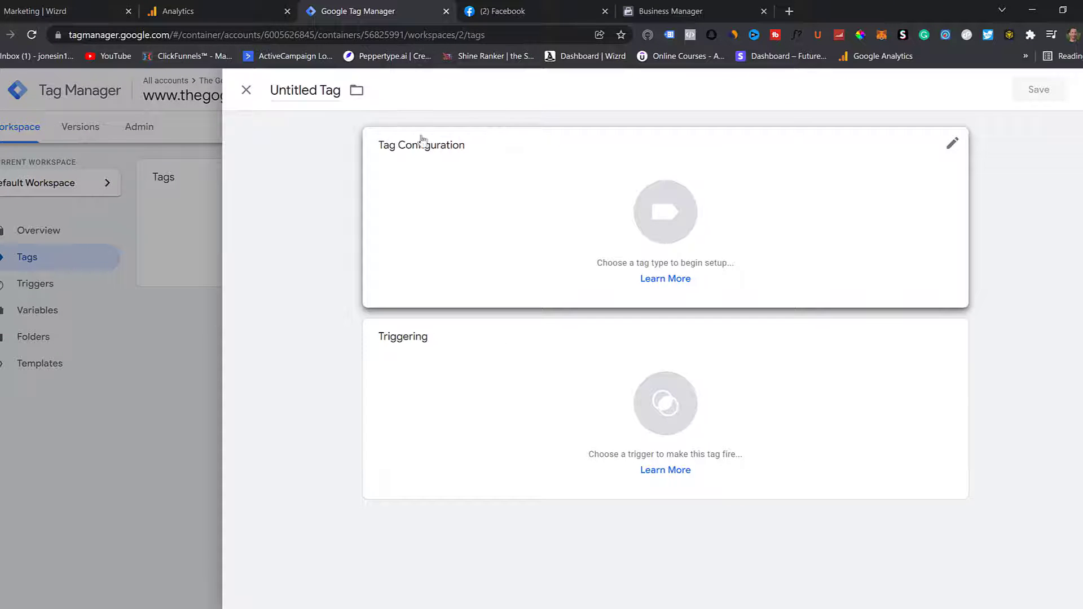
Step: Configure the tag as Google Analytics: Universal Analytics with Page View as its track type, and check the settings variable choices
left_click(659, 215)
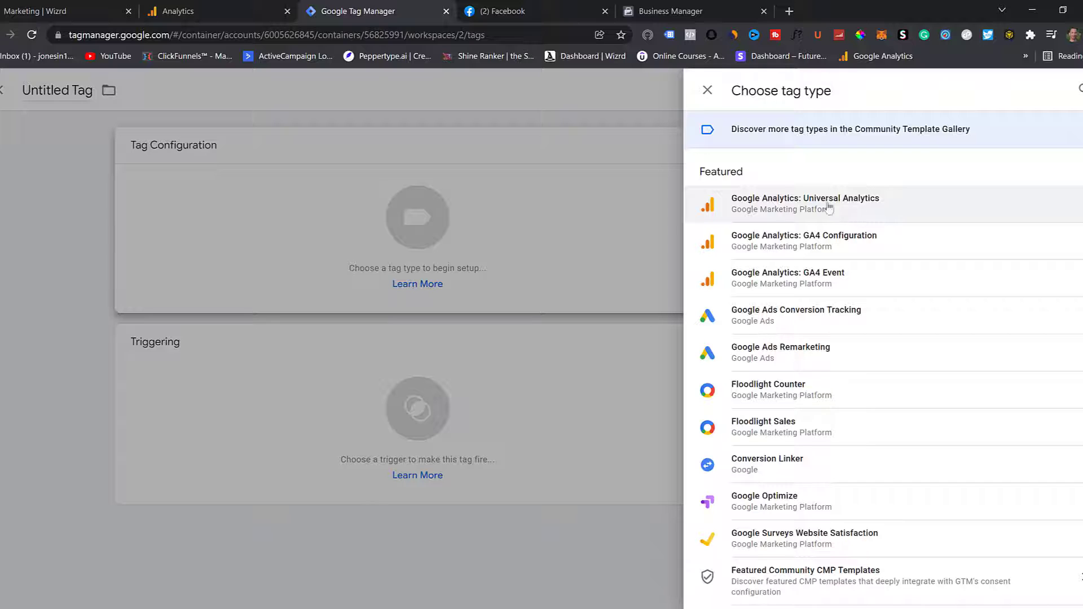
left_click(794, 217)
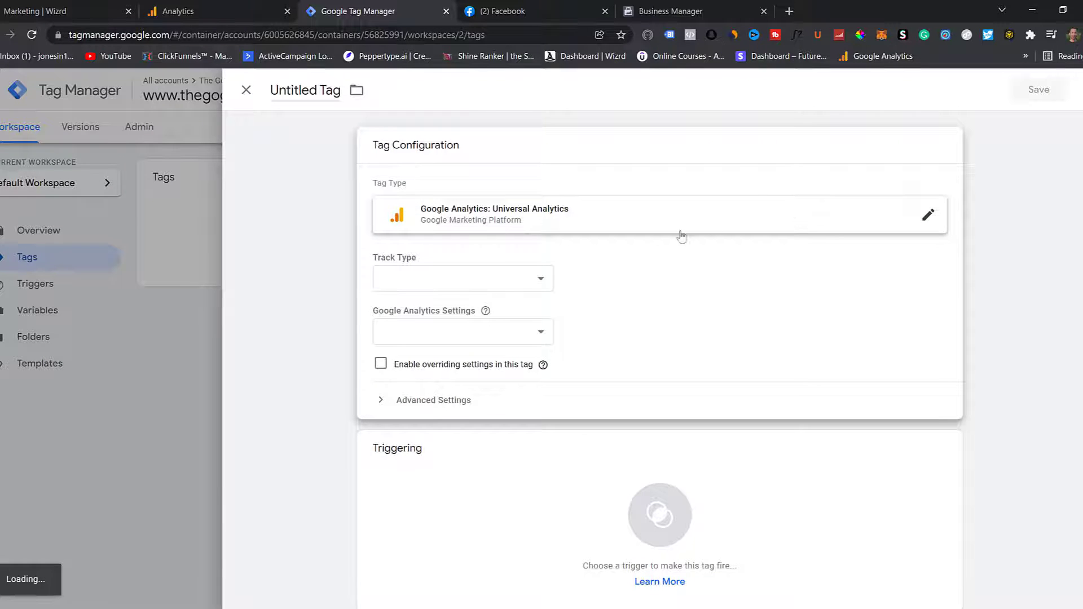
left_click(542, 288)
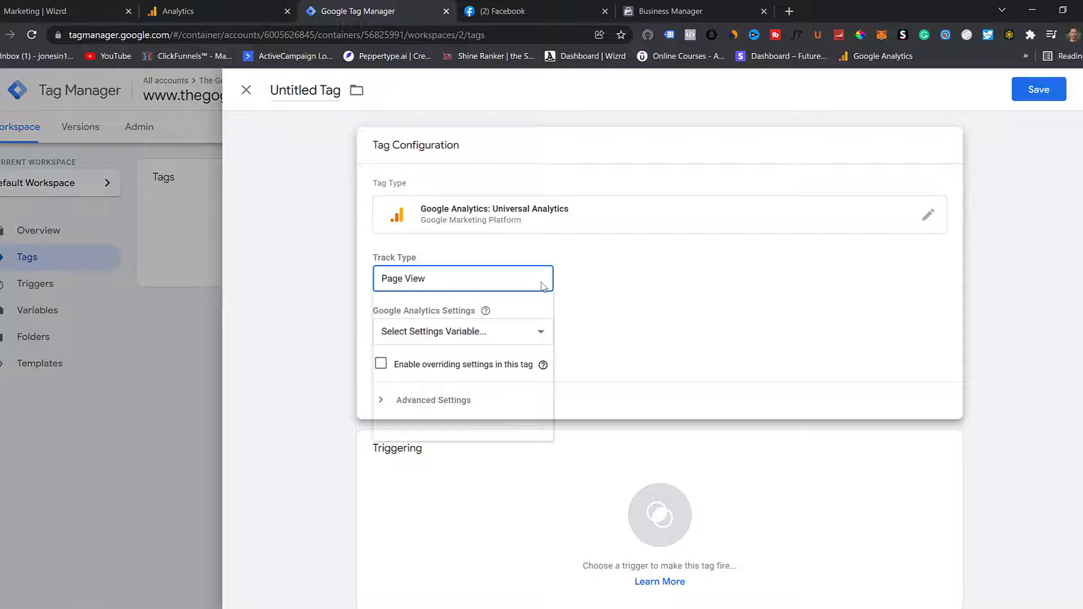
left_click(434, 284)
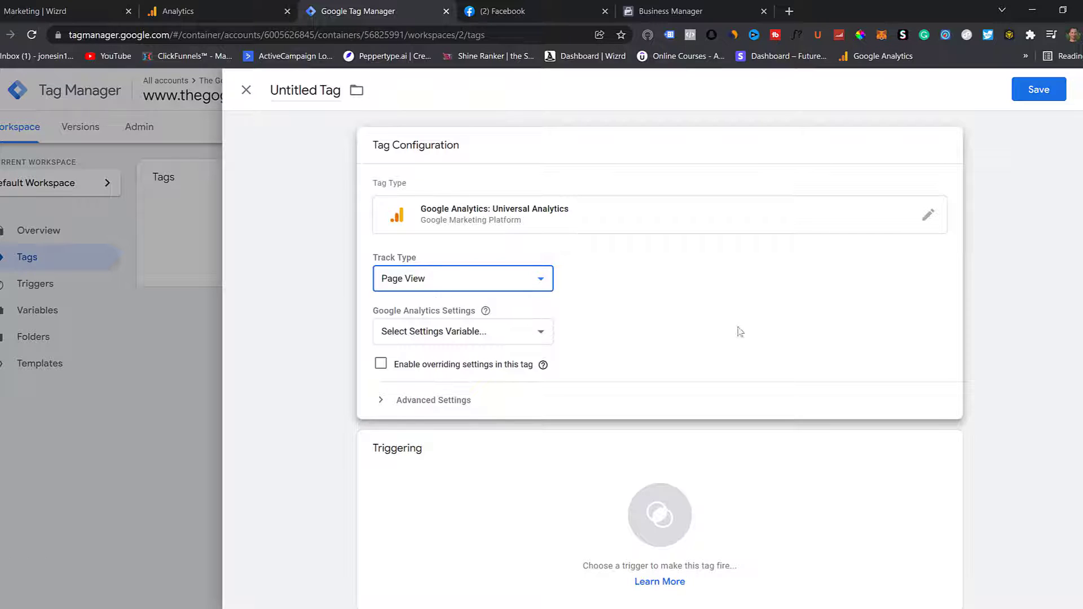
left_click(538, 334)
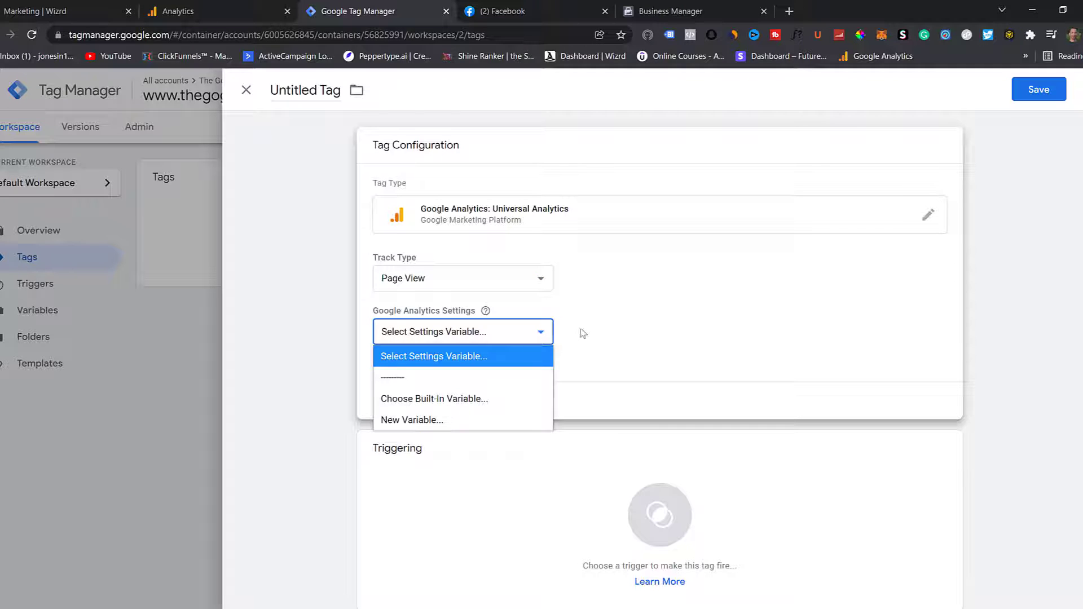
left_click(619, 326)
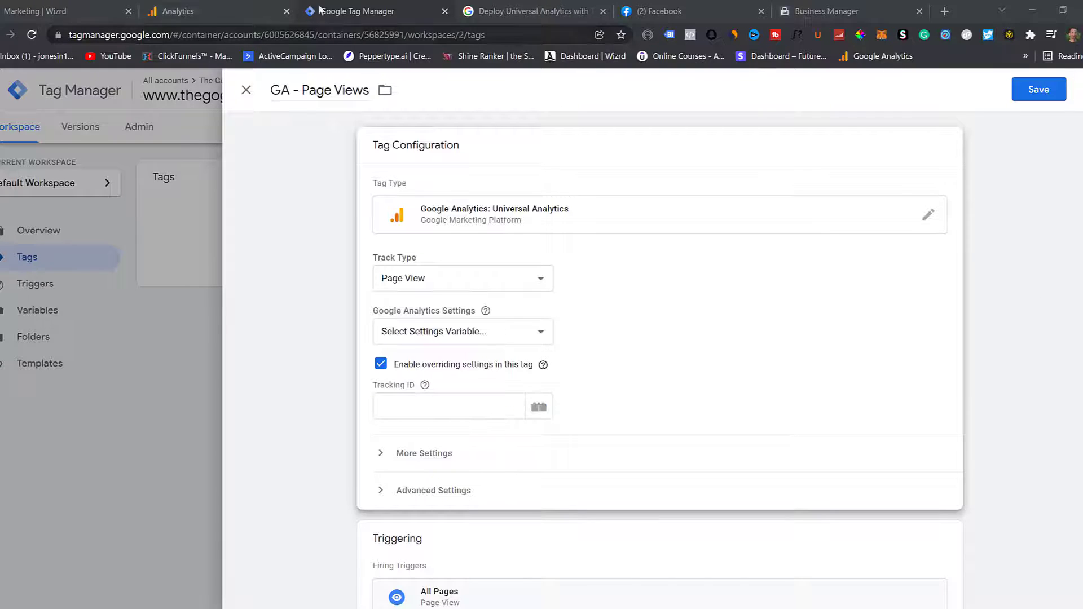
Step: Switch to Google Analytics and copy the property's tracking ID from the tracking code page
left_click(219, 8)
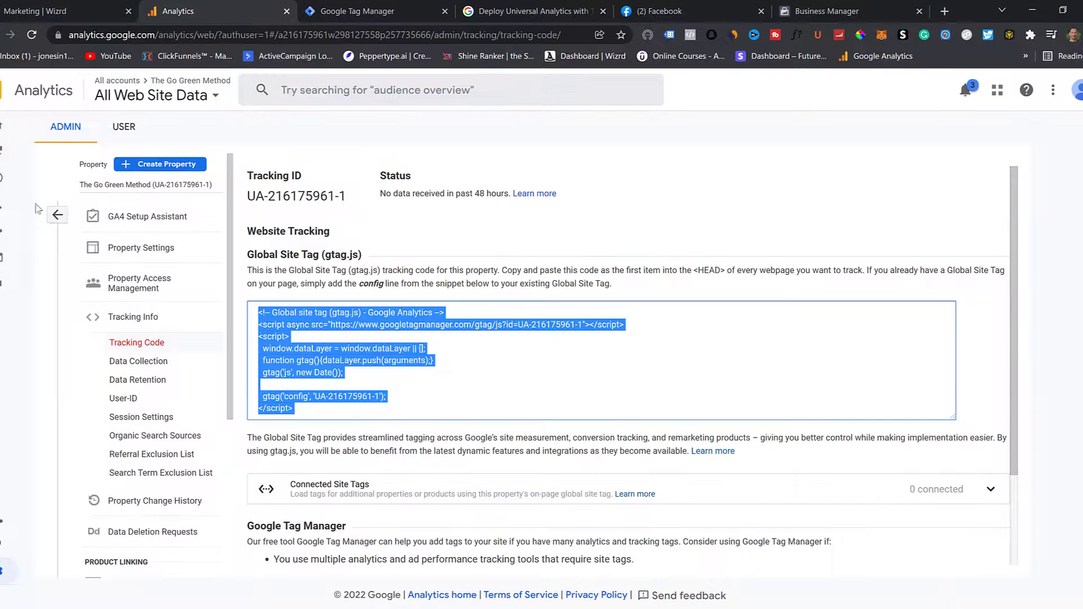
left_click(346, 208)
left_click_drag(347, 199, 248, 196)
right_click(259, 195)
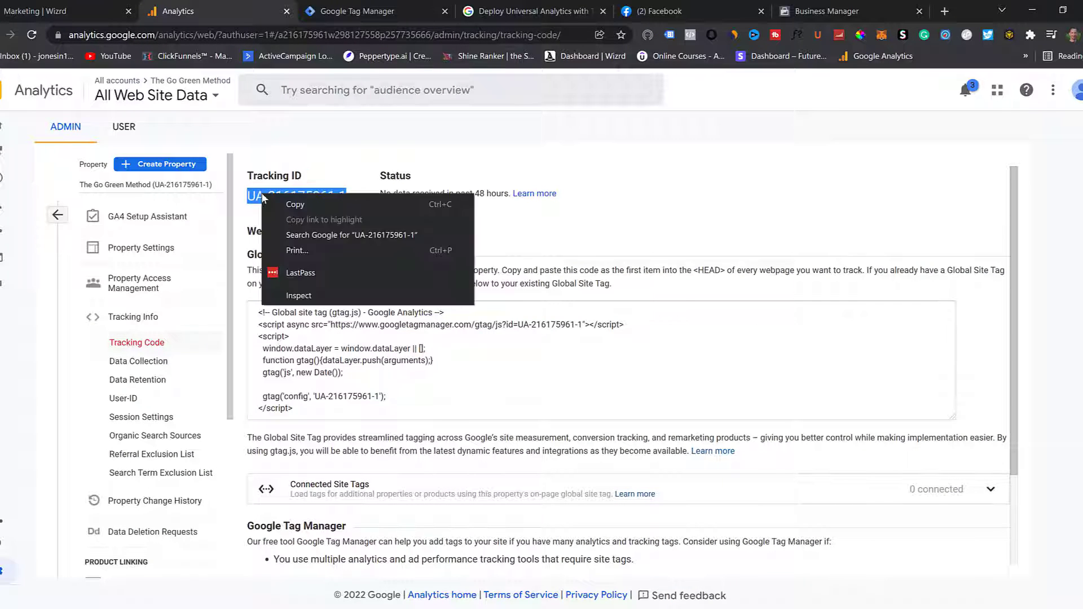
left_click(289, 207)
Step: Switch to Google Tag Manager, paste the copied ID as the GA - Page Views tag's tracking ID, and save the tag
left_click(359, 8)
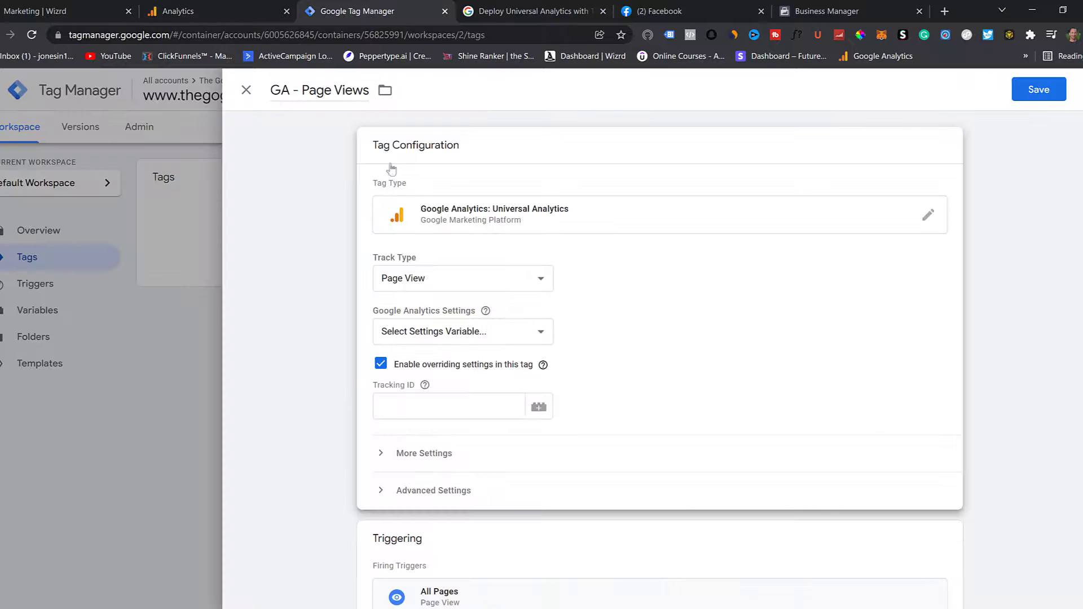
left_click(399, 406)
right_click(398, 406)
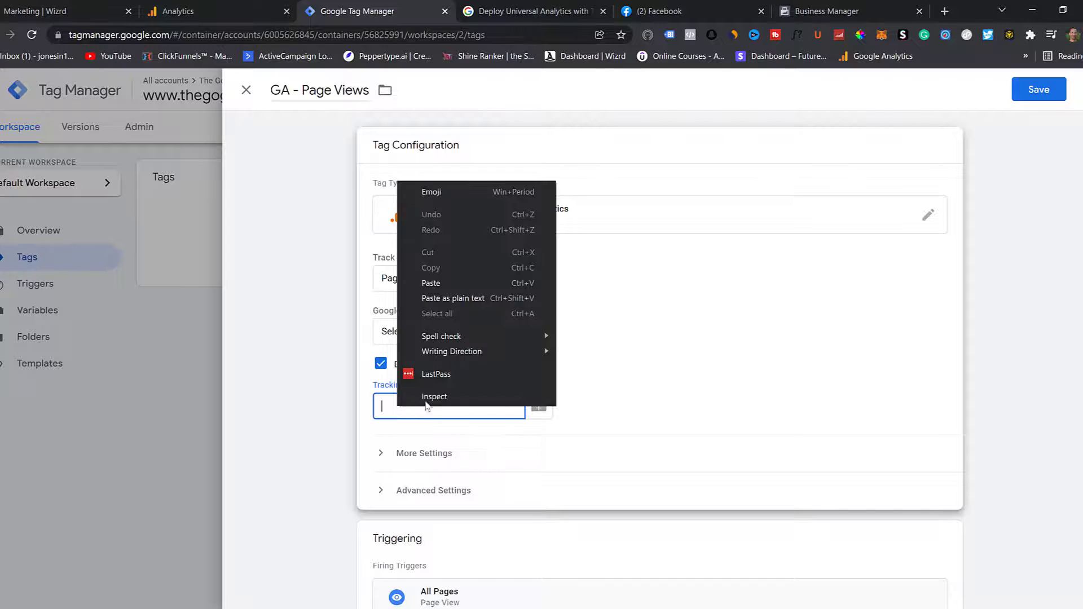
left_click(451, 283)
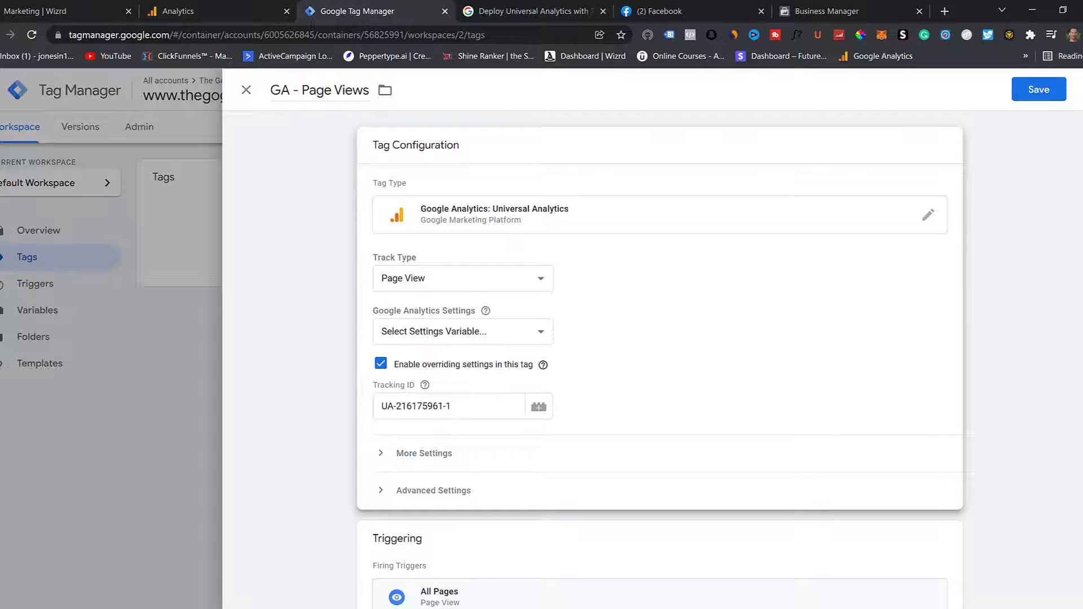
left_click(1037, 92)
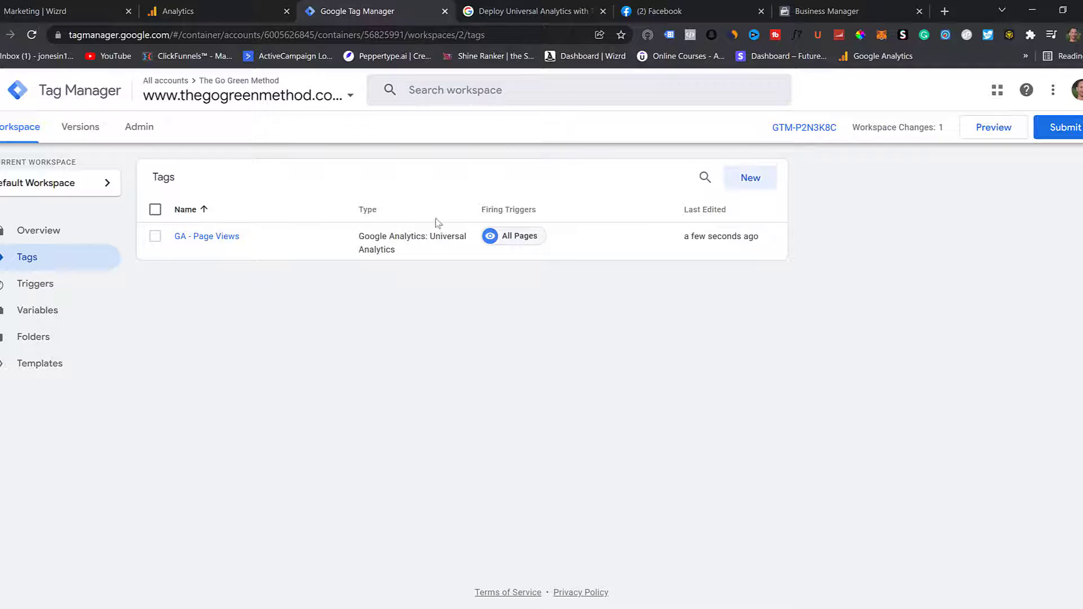
Step: Revisit Google Analytics and Wizrd's marketing page, then switch to Facebook and open the form for creating a new group
left_click(212, 12)
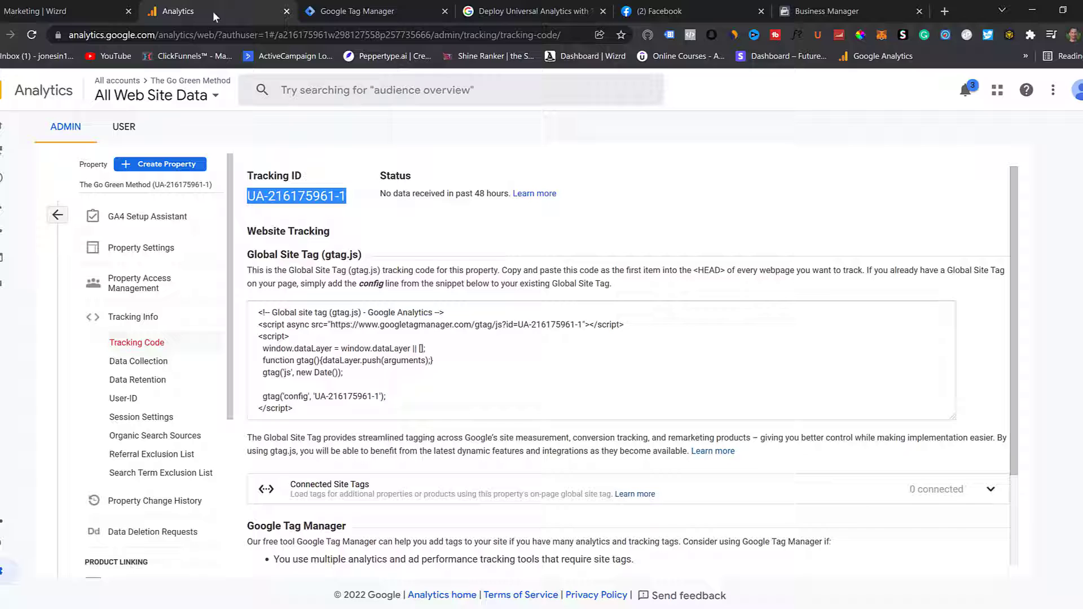
left_click(60, 11)
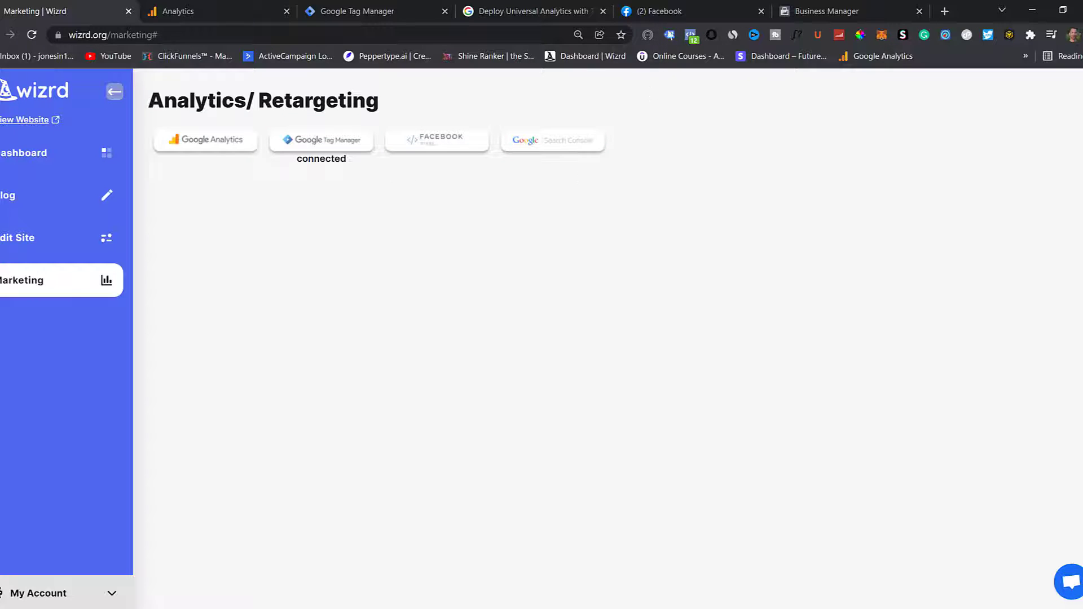
left_click(677, 11)
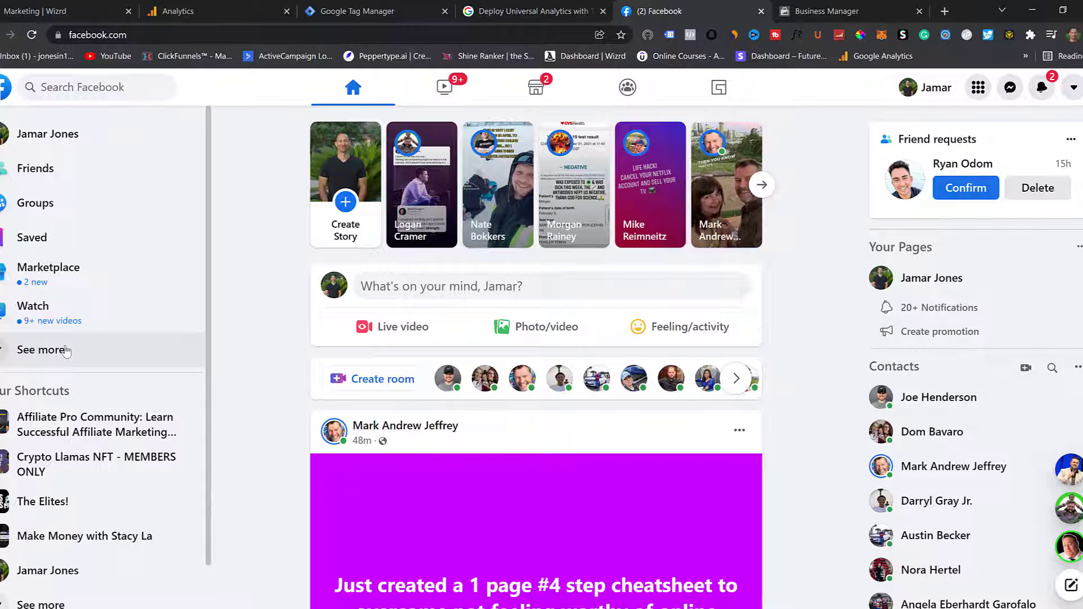
left_click(35, 205)
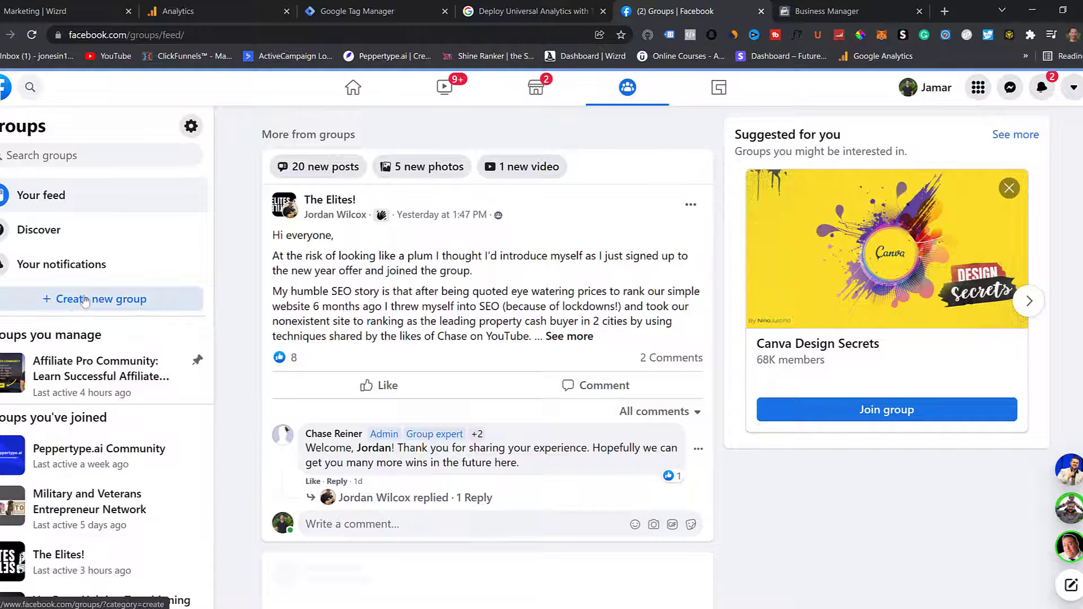
left_click(84, 301)
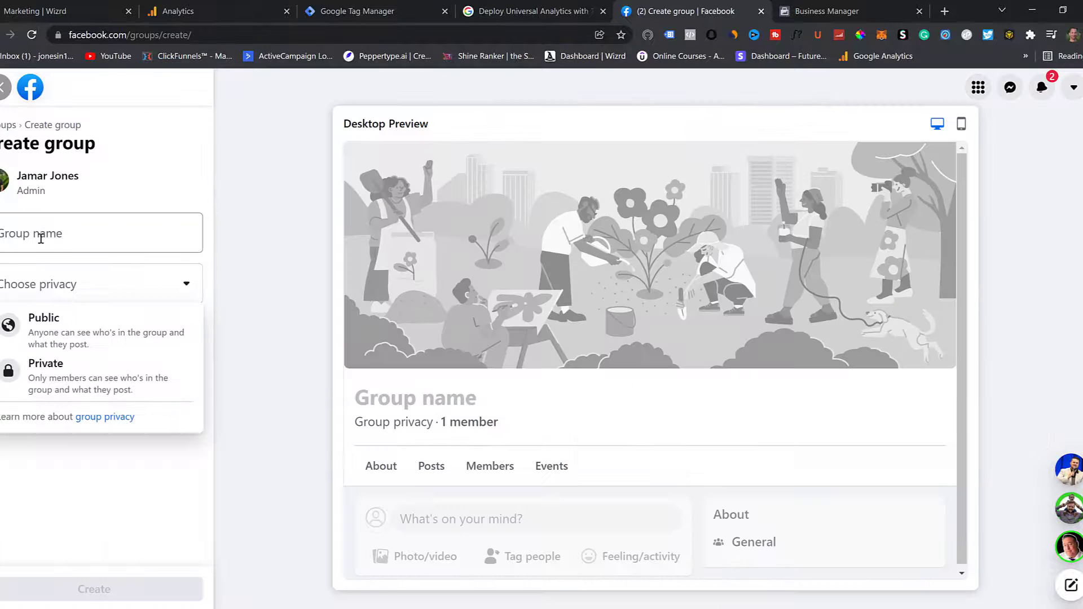
Step: Name the Facebook group The Go Green Method, set its privacy to Public, and create it
left_click(52, 241)
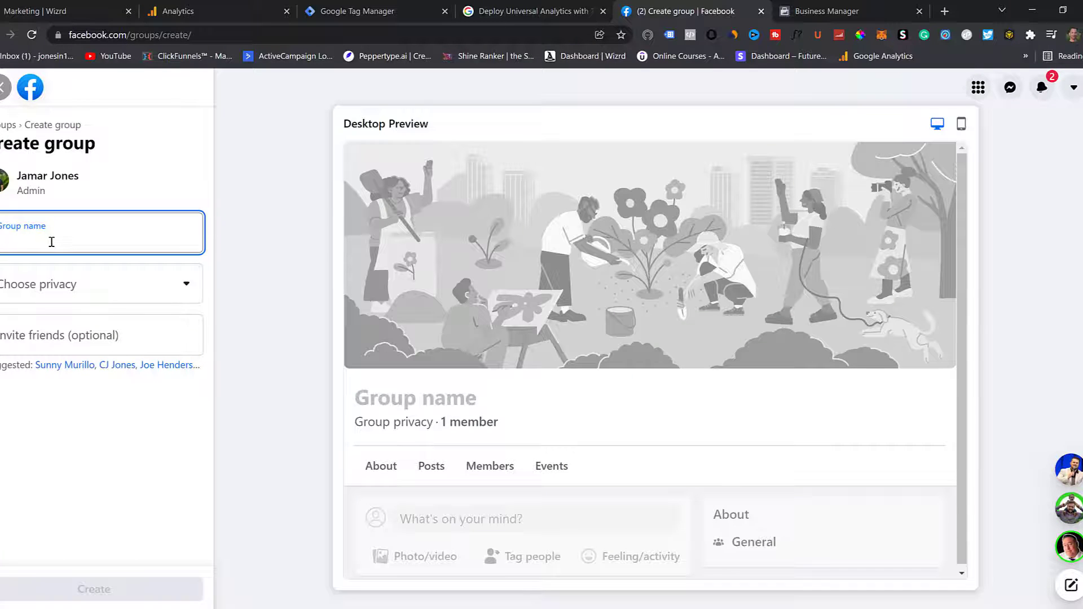
type("The Go Green Method")
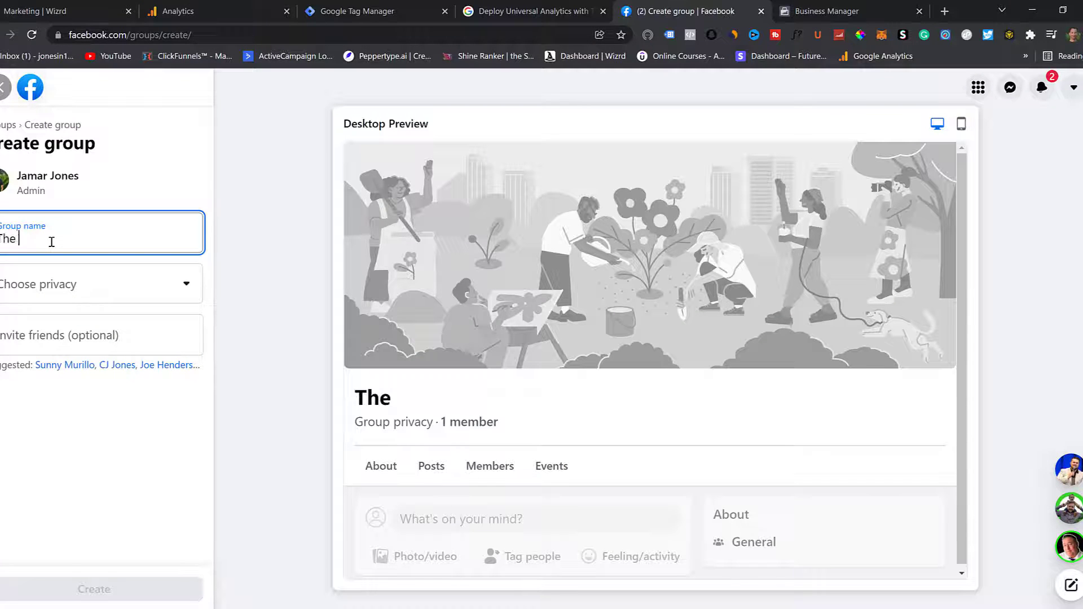
left_click(146, 279)
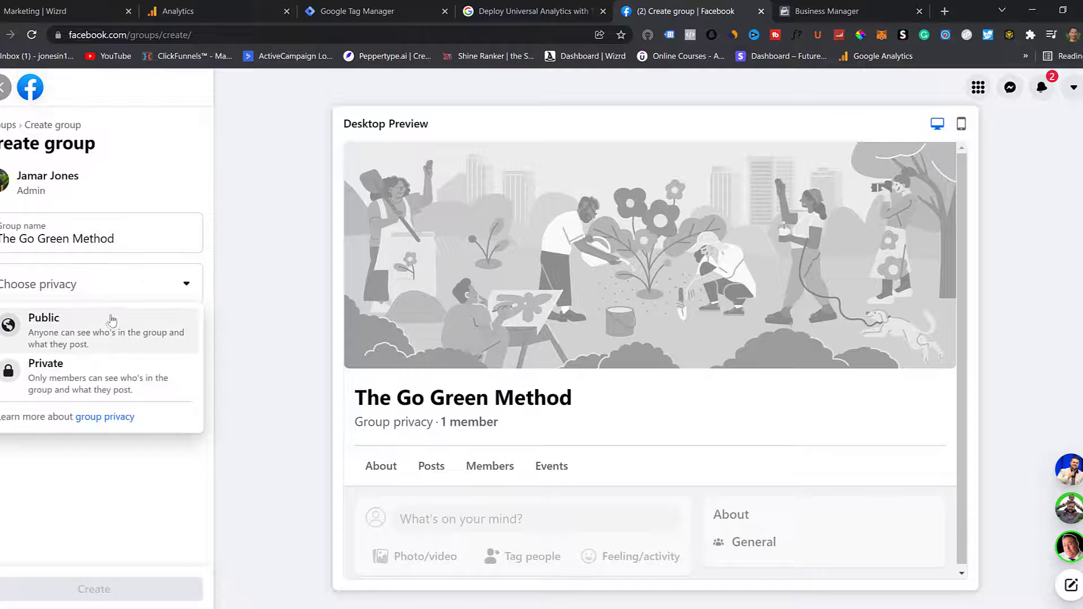
left_click(91, 329)
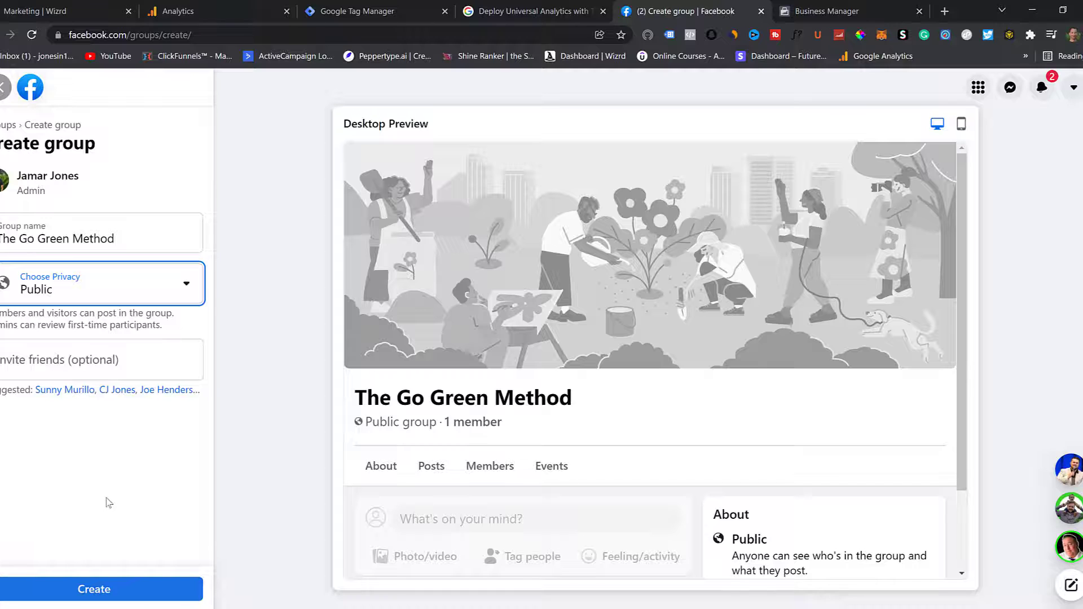
left_click(96, 591)
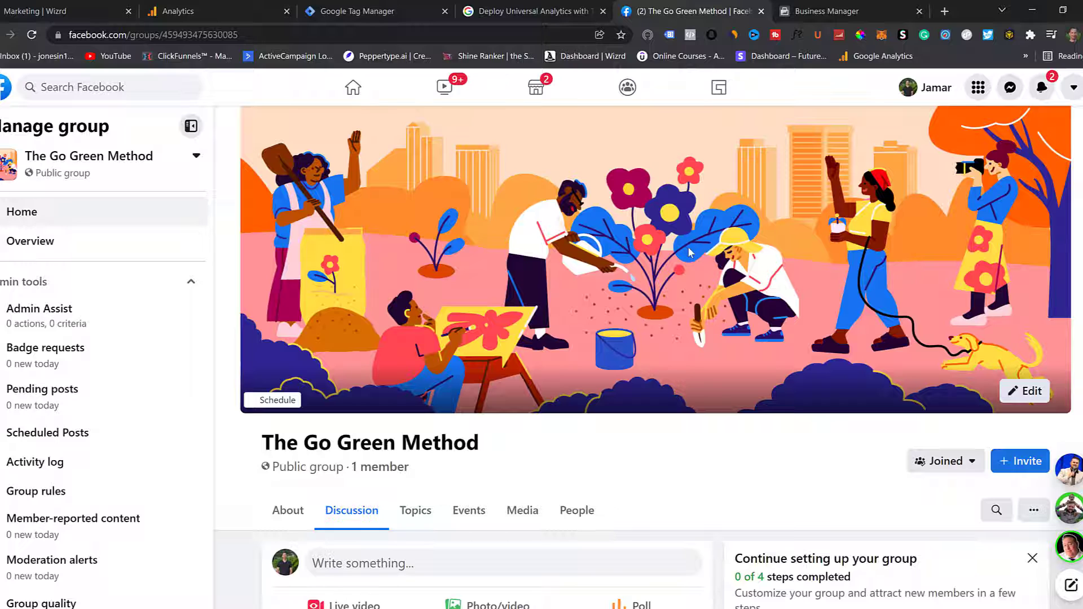
Step: Look over the new group's page, including its featured section, setup suggestions, recent activity and about information
scroll(653, 299, "down", 5)
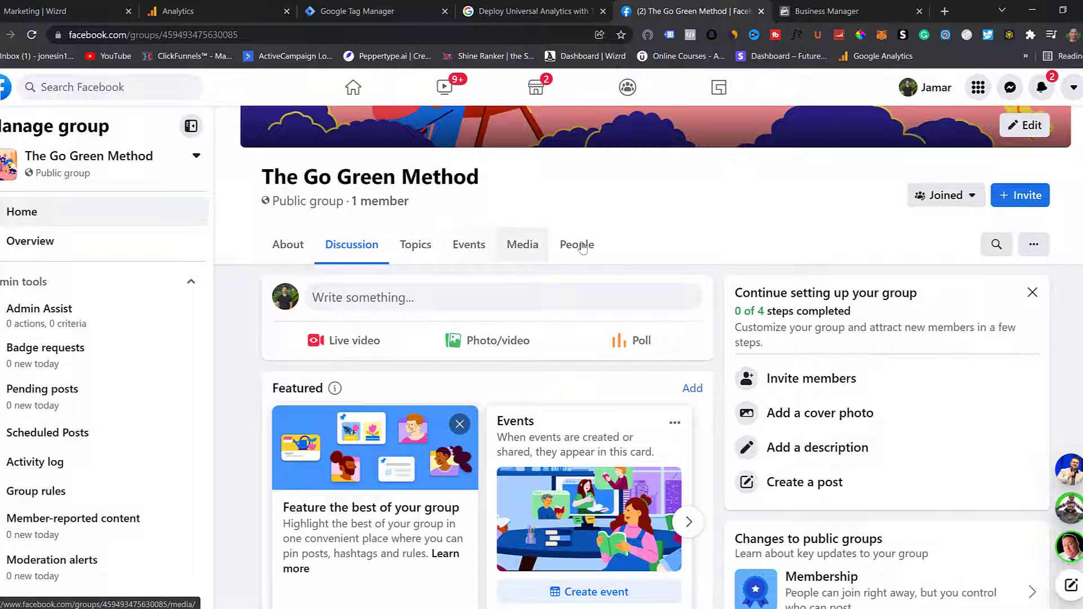
scroll(877, 269, "down", 6)
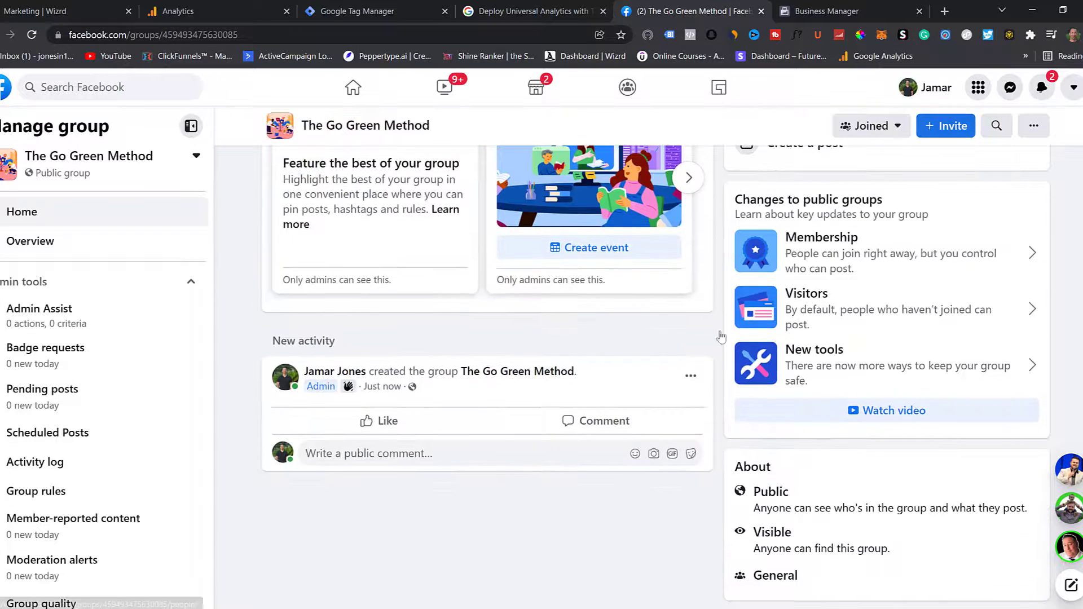
scroll(537, 441, "up", 10)
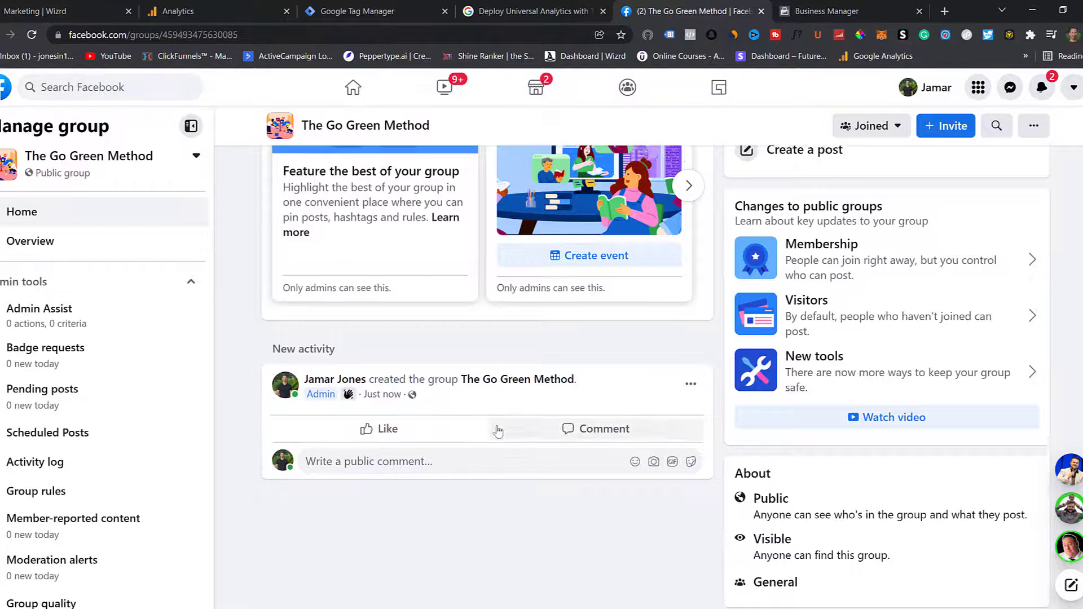
scroll(426, 504, "down", 3)
scroll(426, 503, "down", 3)
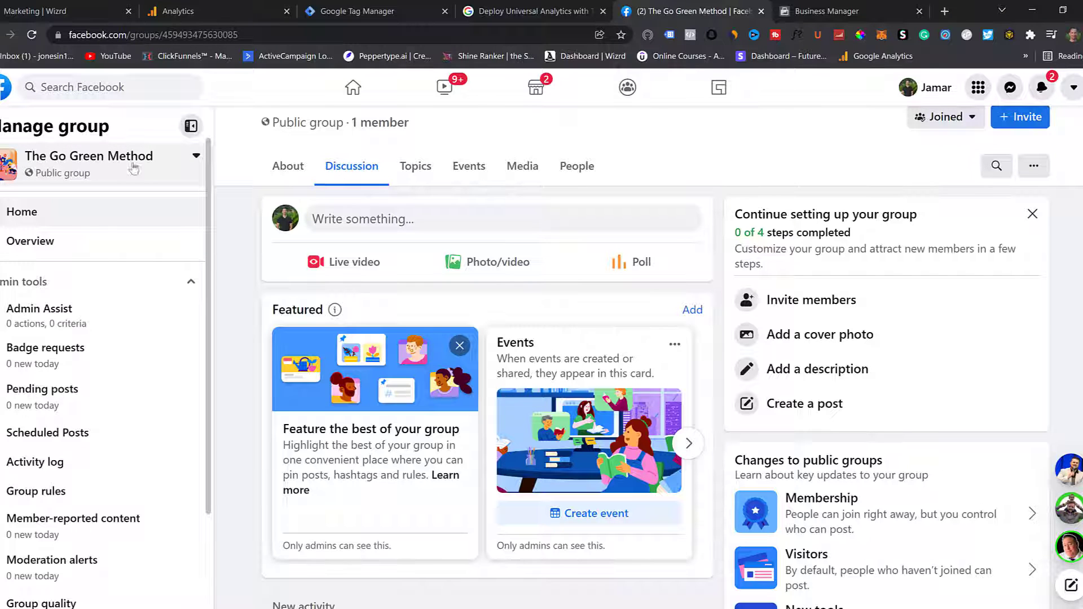
scroll(284, 367, "up", 5)
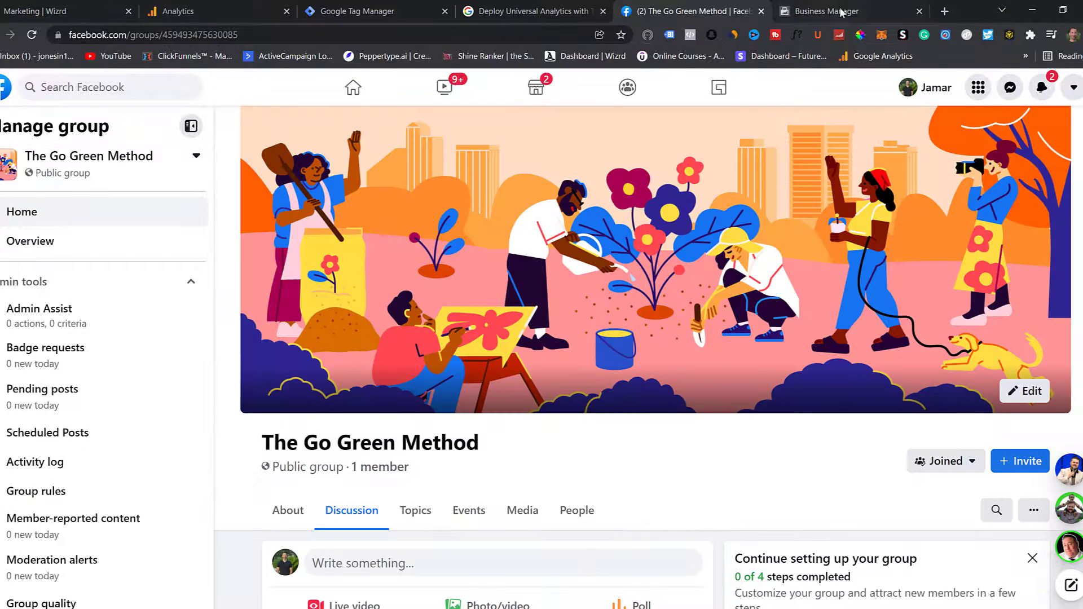
Step: Switch to Business Manager, start creating a business, and select The Go Green Method account in the business settings
left_click(849, 6)
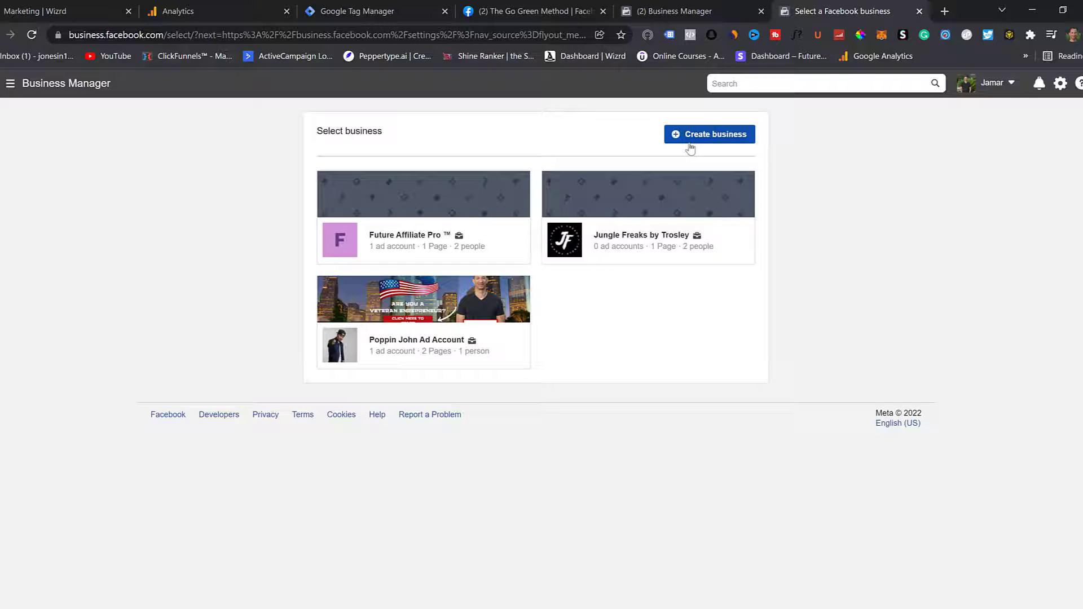
left_click(712, 133)
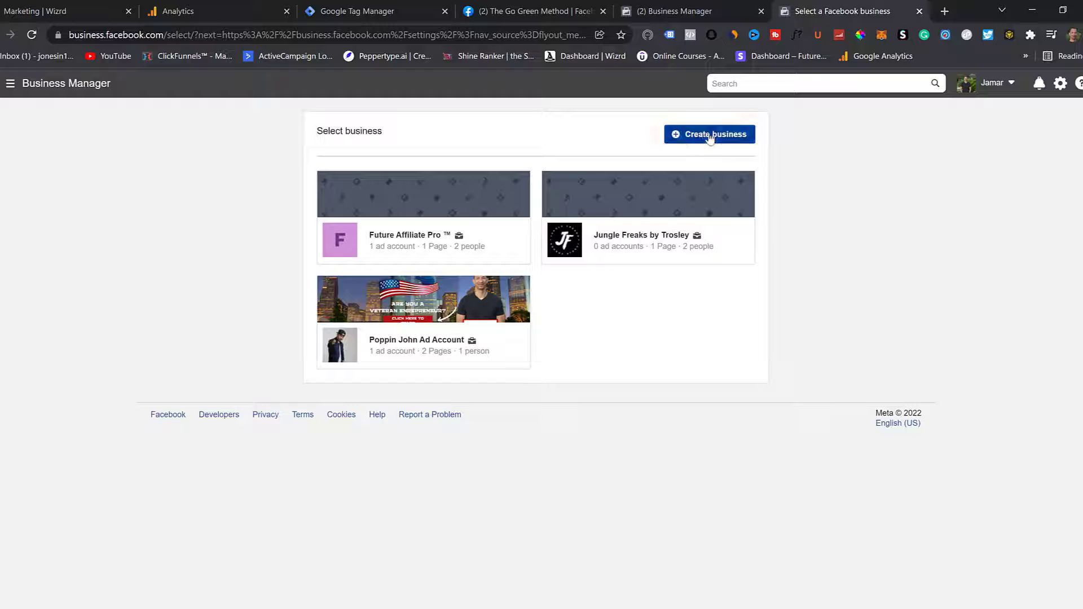
left_click(436, 253)
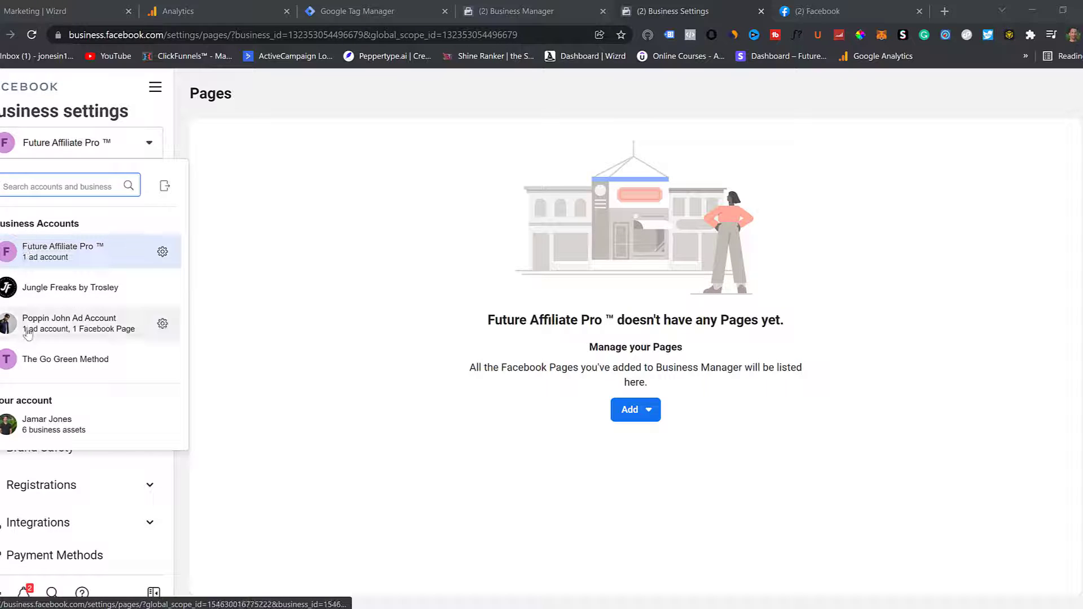
left_click(57, 360)
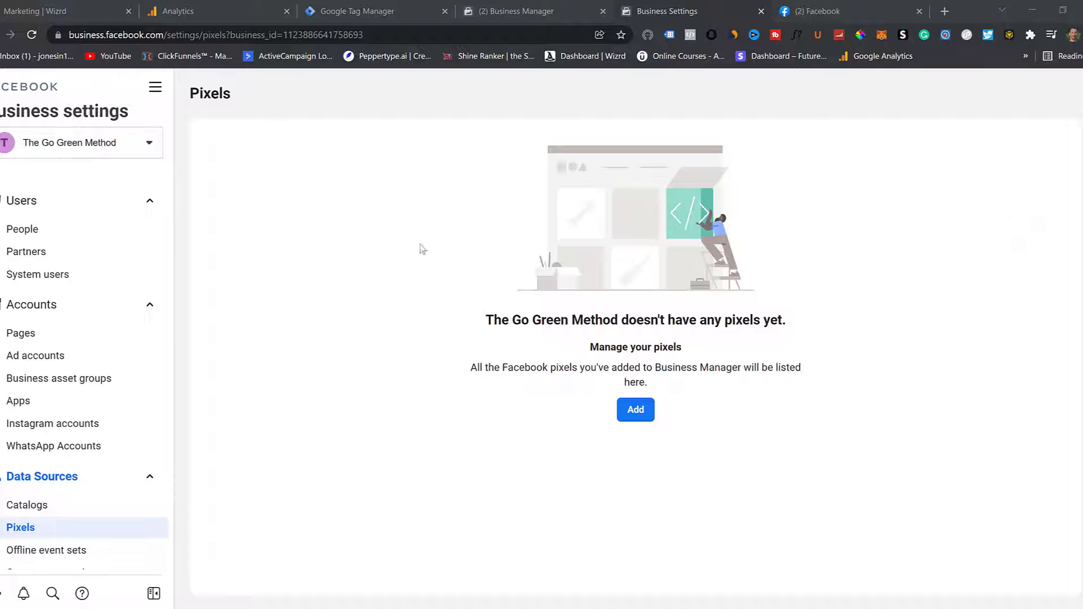
scroll(36, 460, "down", 2)
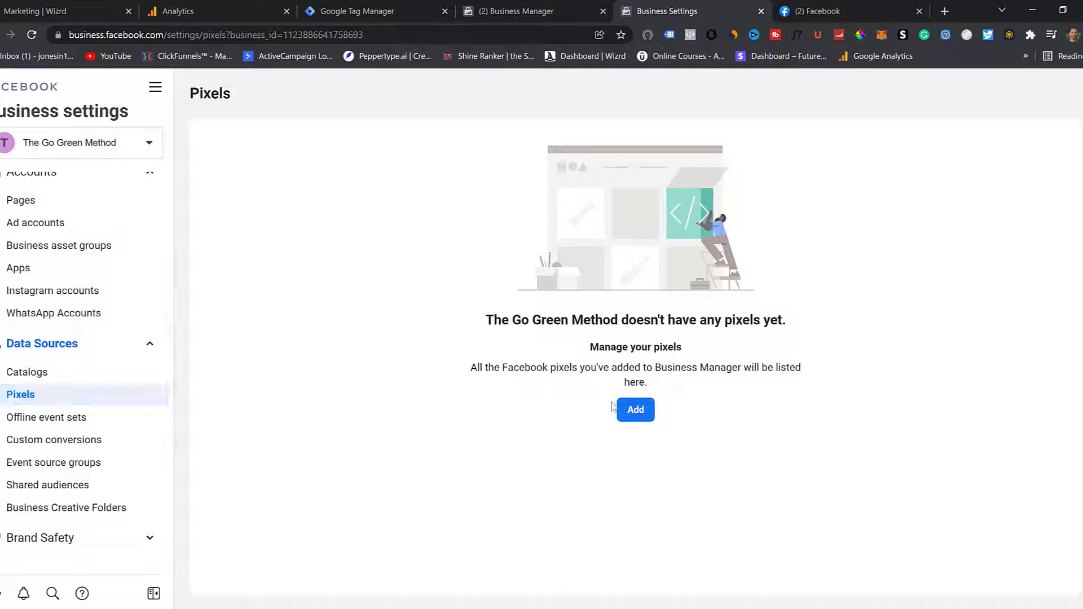
left_click(636, 410)
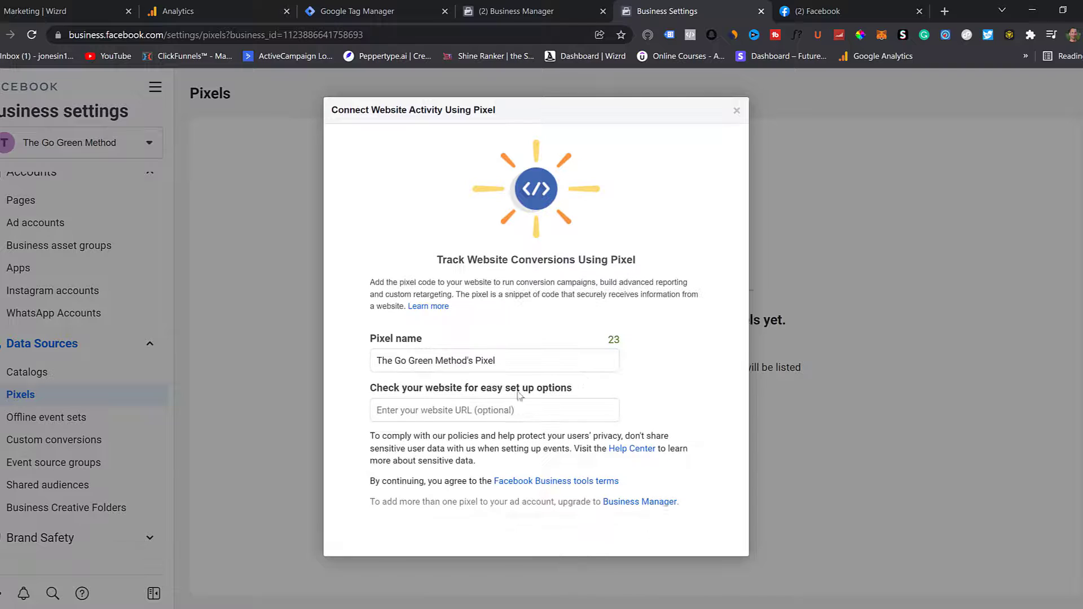
left_click(417, 411)
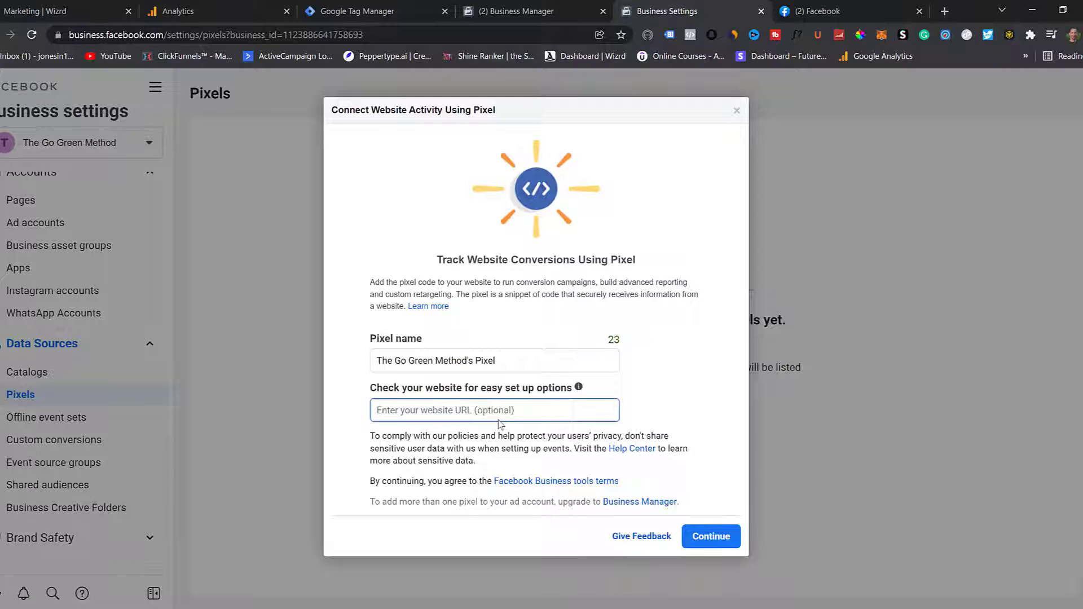
type("https://www.thegogreenmethod.com")
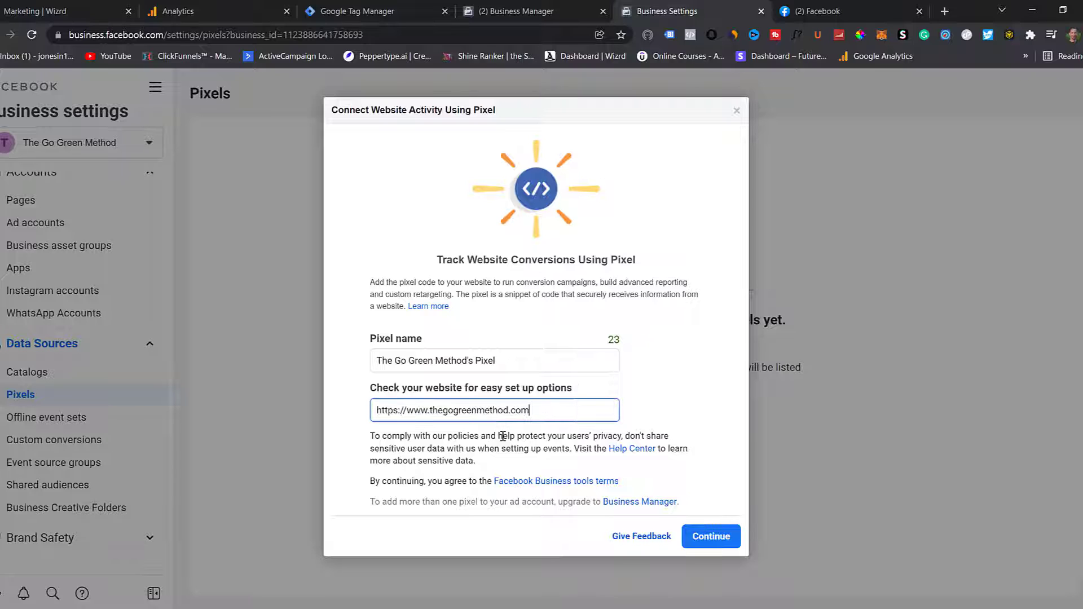
left_click(705, 539)
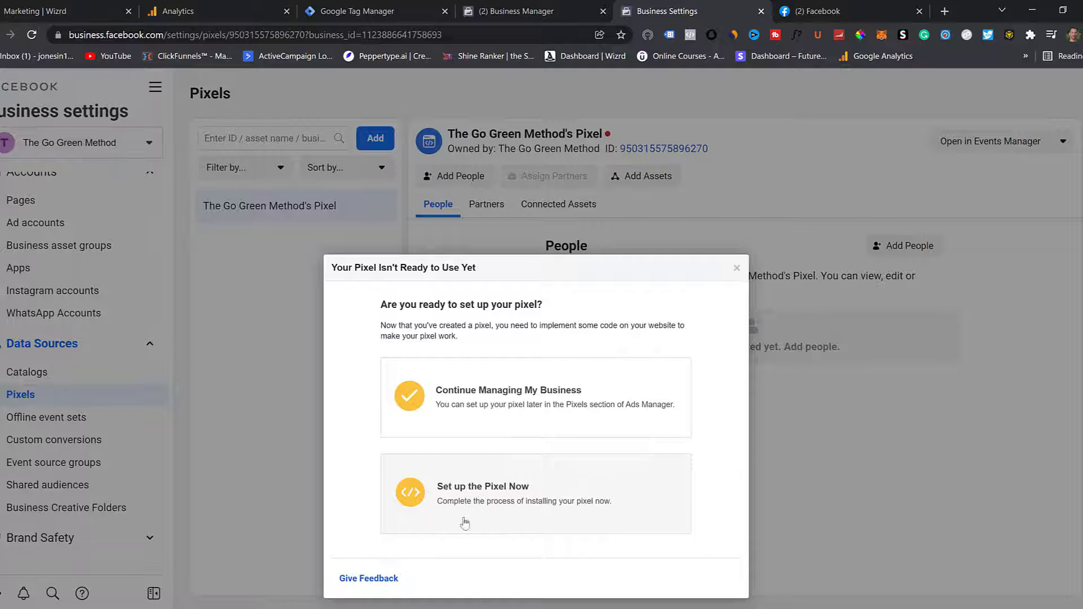
Step: Set up the pixel now by manually adding its code to the website, and copy the pixel base code
left_click(473, 493)
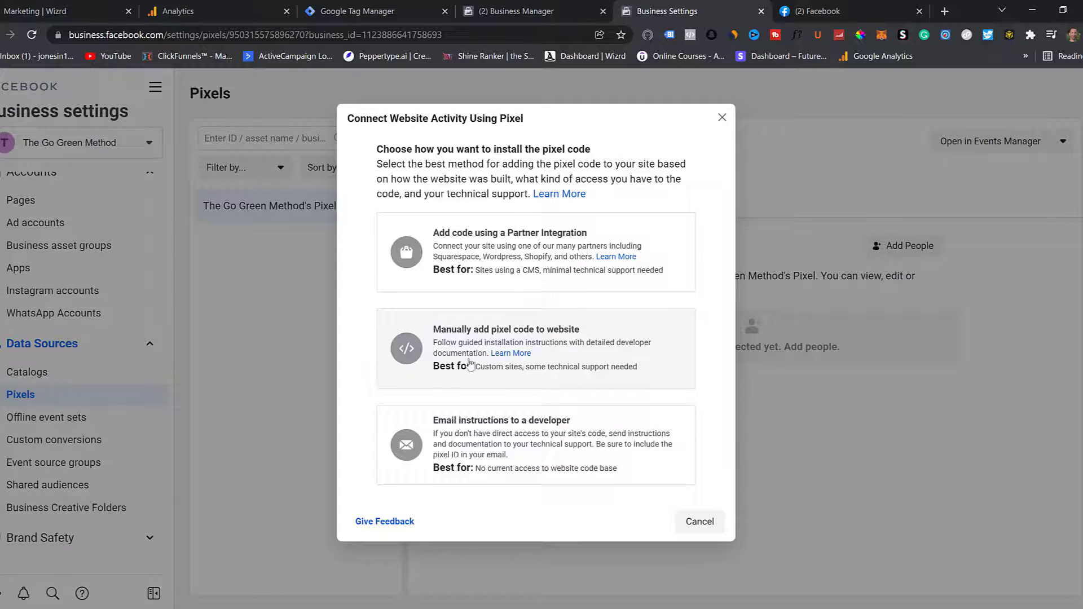
left_click(468, 340)
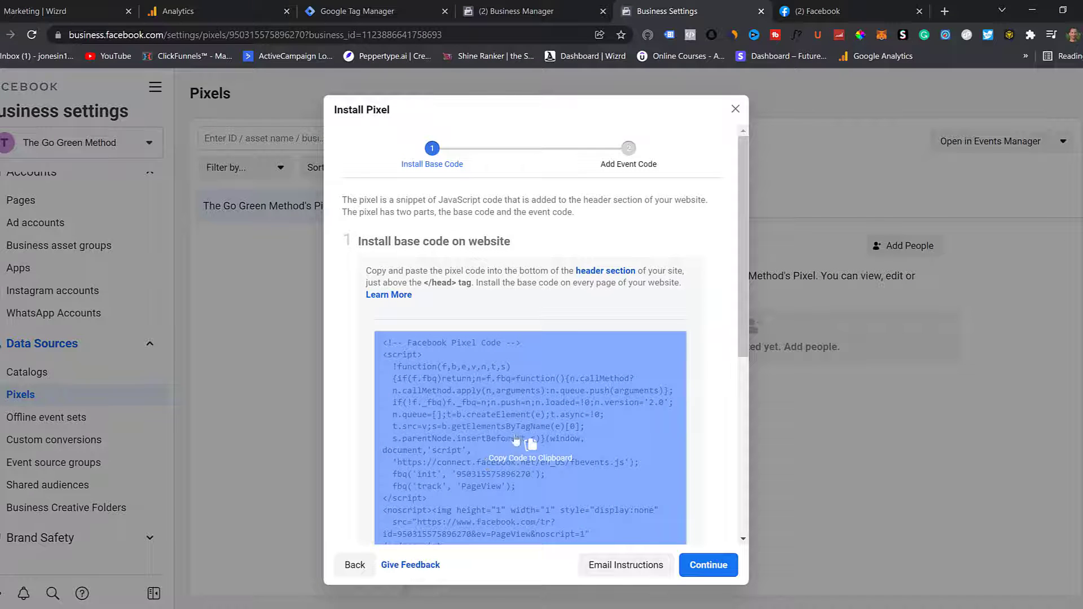
left_click(531, 445)
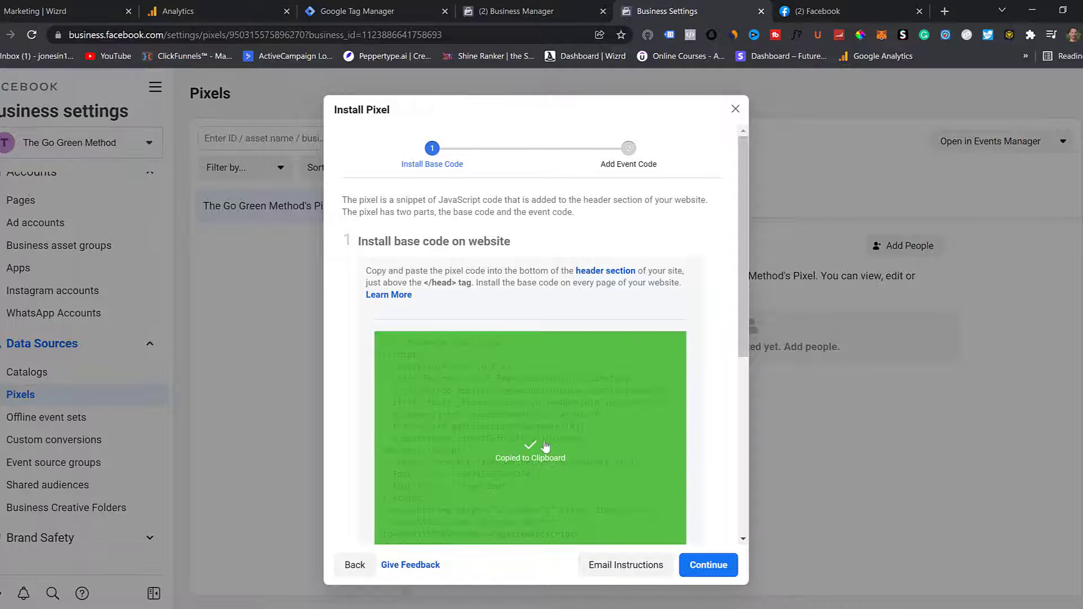
Step: Switch to Google Tag Manager, start a new tag, and browse the Community Template Gallery for its tag type
left_click(351, 14)
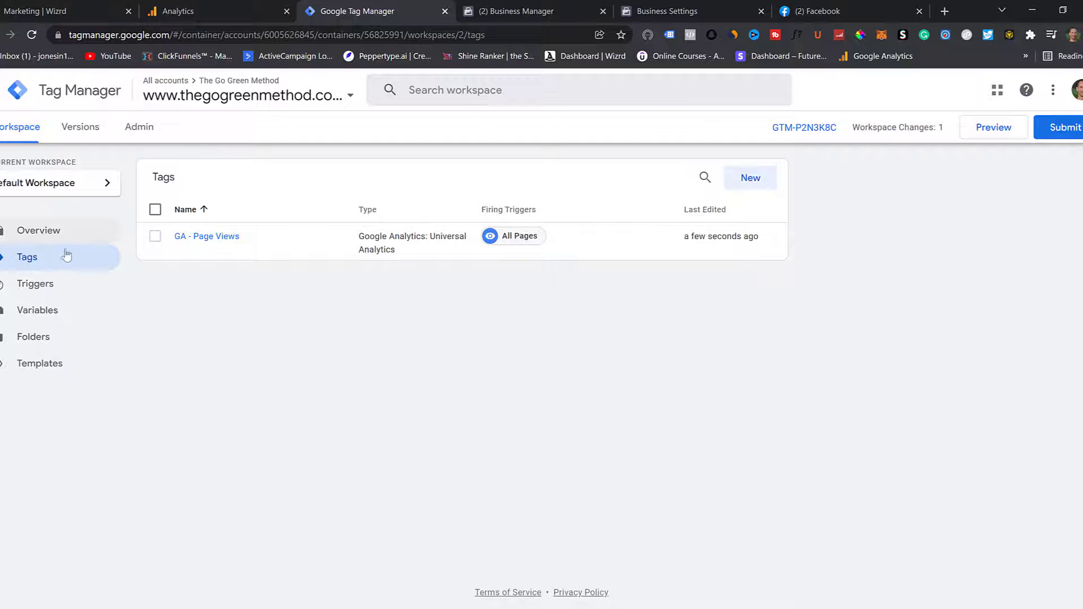
left_click(759, 178)
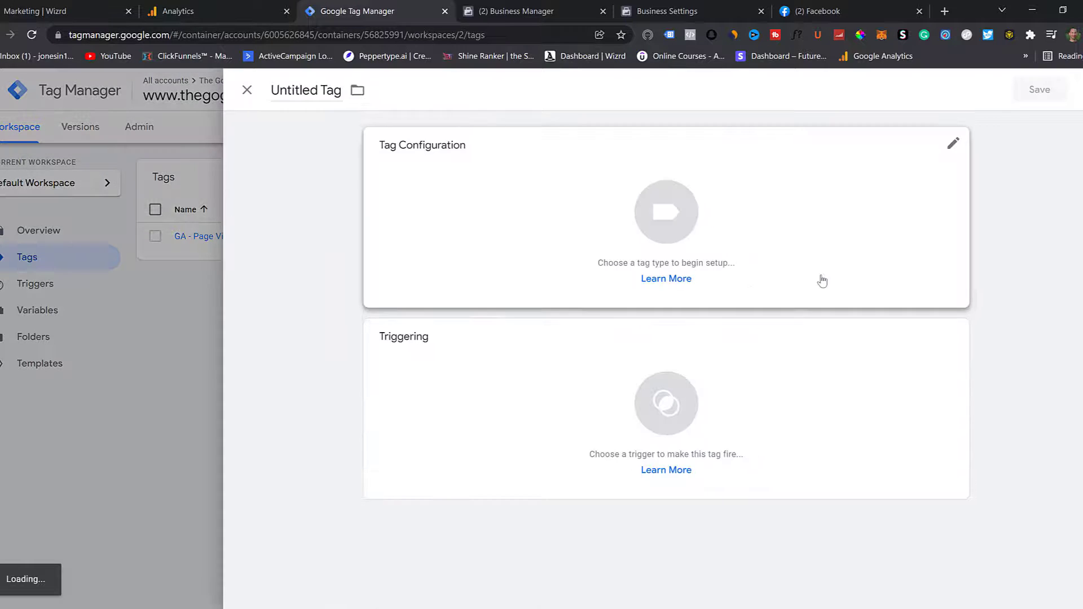
left_click(635, 256)
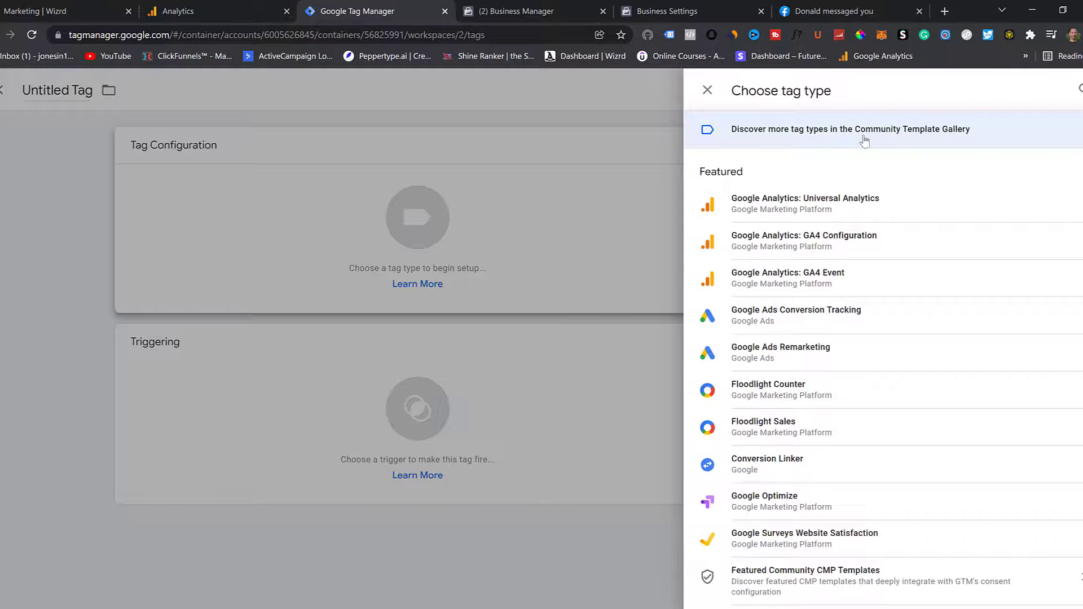
left_click(1080, 138)
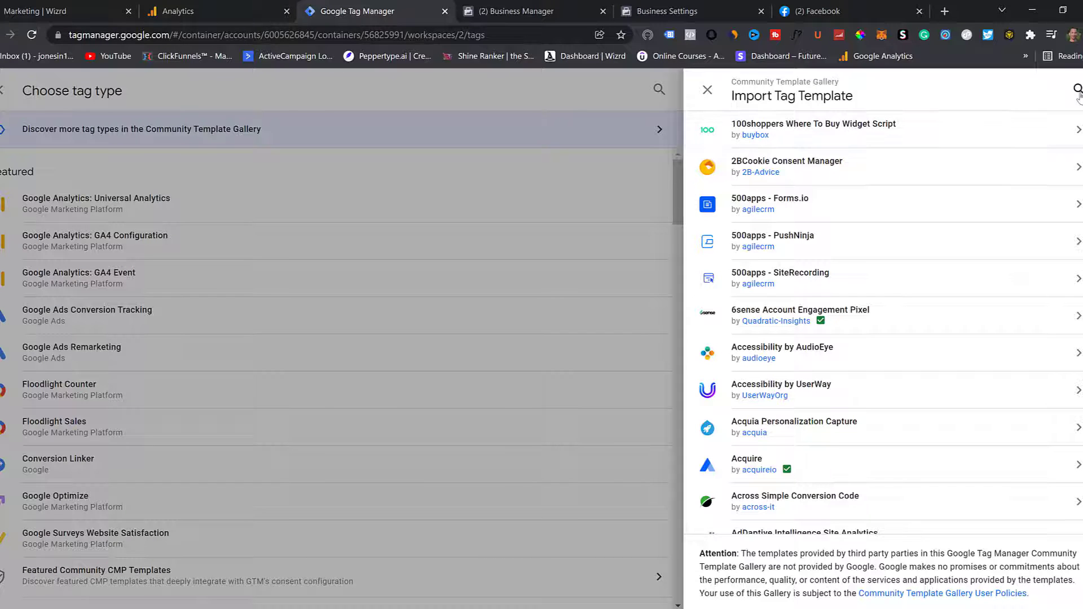
Step: Search the template gallery for "facebook" and add the Facebook Pixel template by facebookarchive to the workspace
left_click(1077, 90)
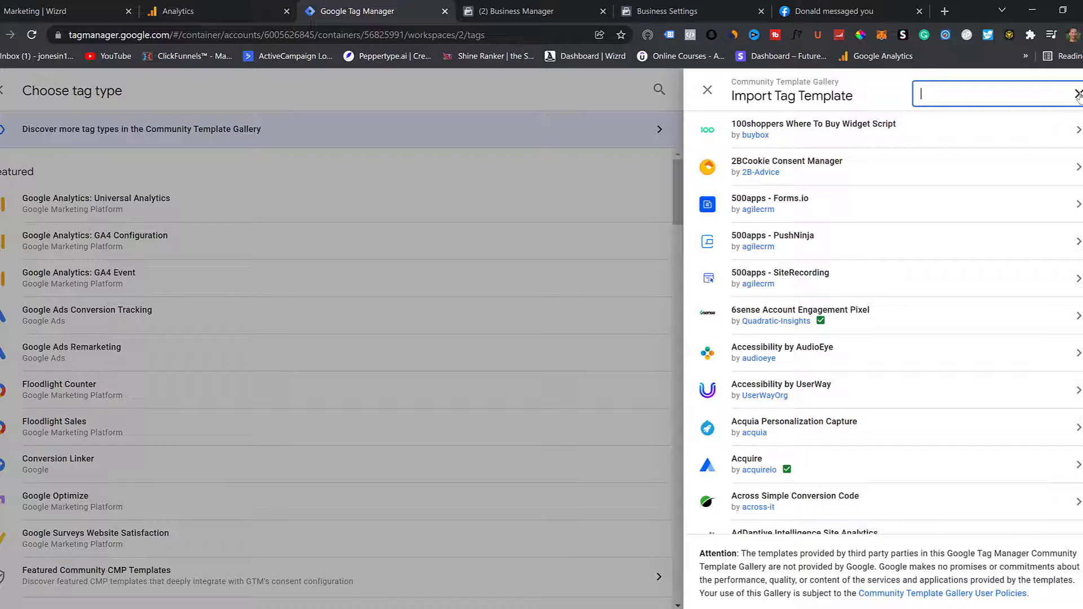
type("facebook")
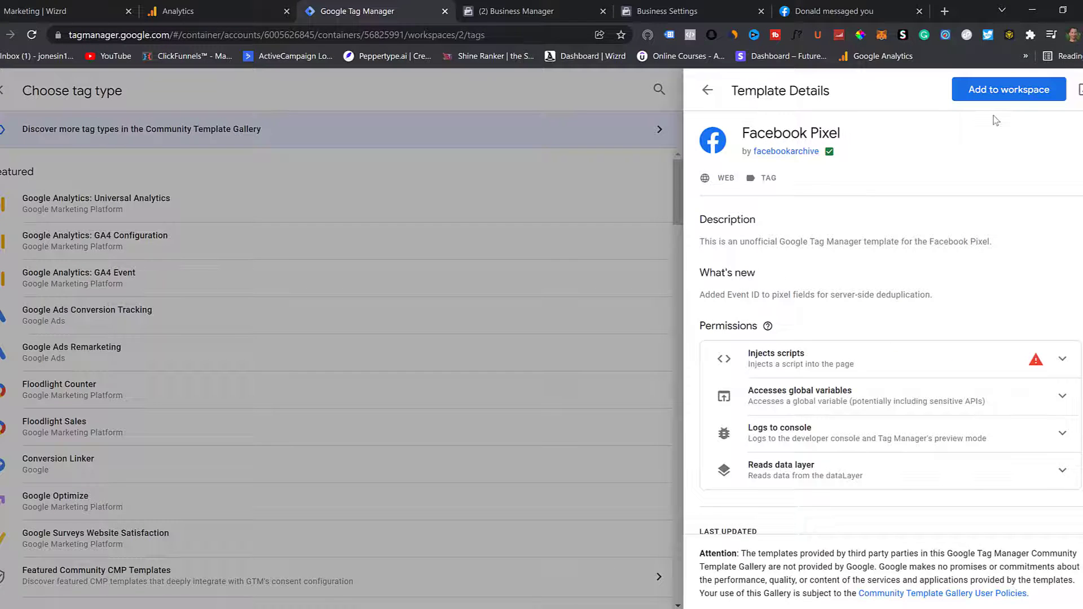
left_click(1012, 95)
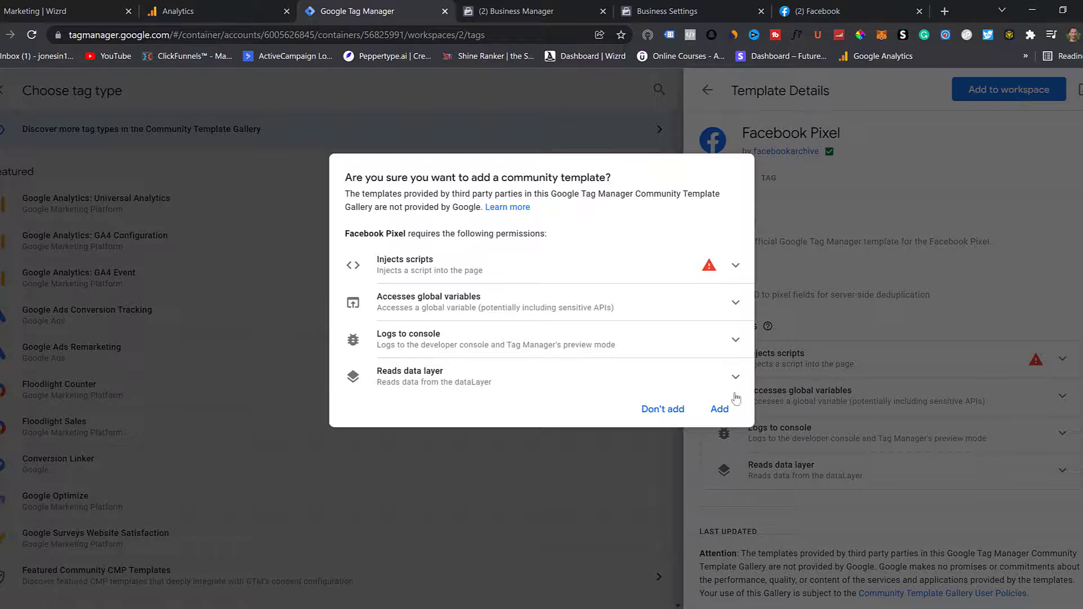
left_click(720, 409)
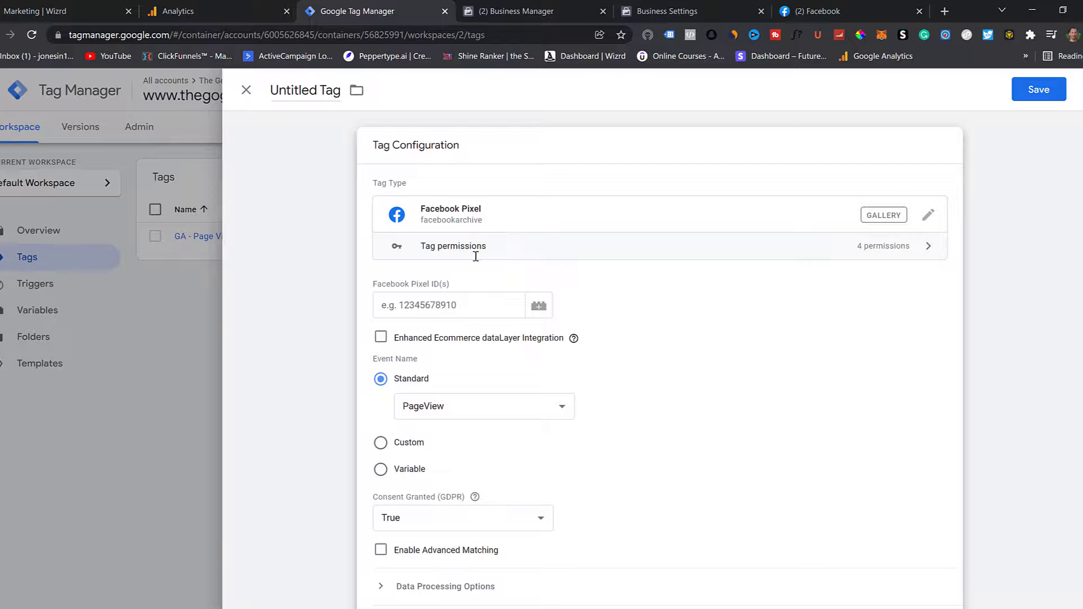
Step: Switch to Word, create a blank document, and paste the copied pixel base code into it as text
left_click(679, 13)
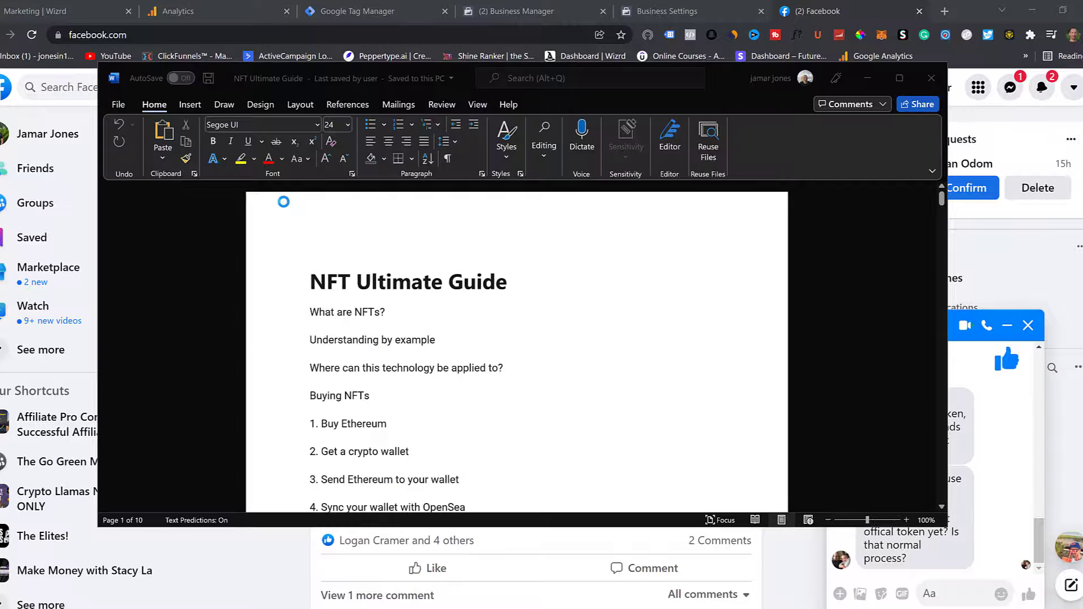
key("ctrl+n")
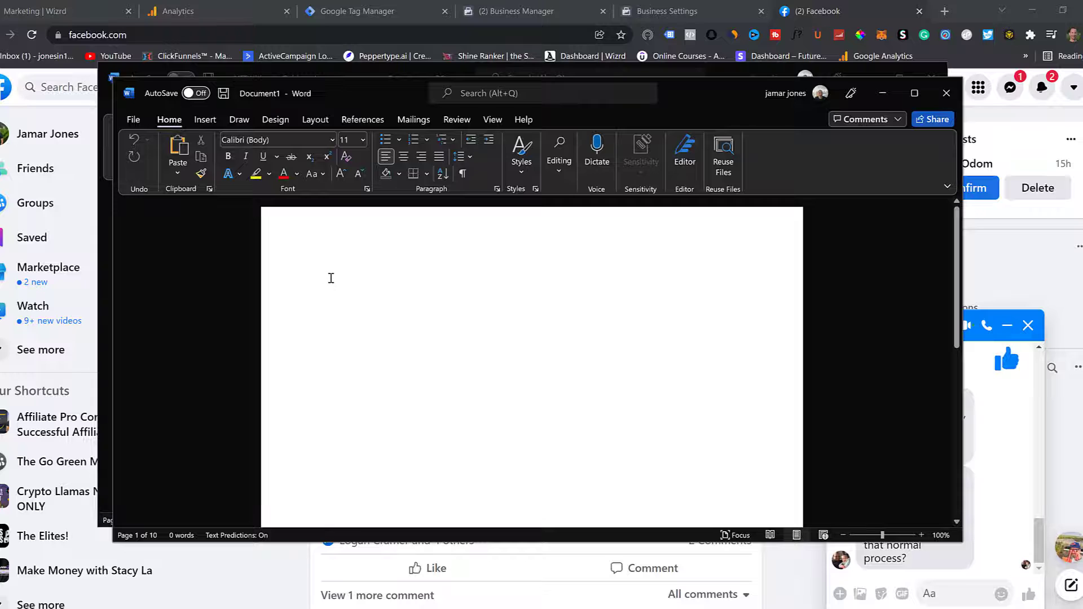
left_click(331, 278)
right_click(336, 280)
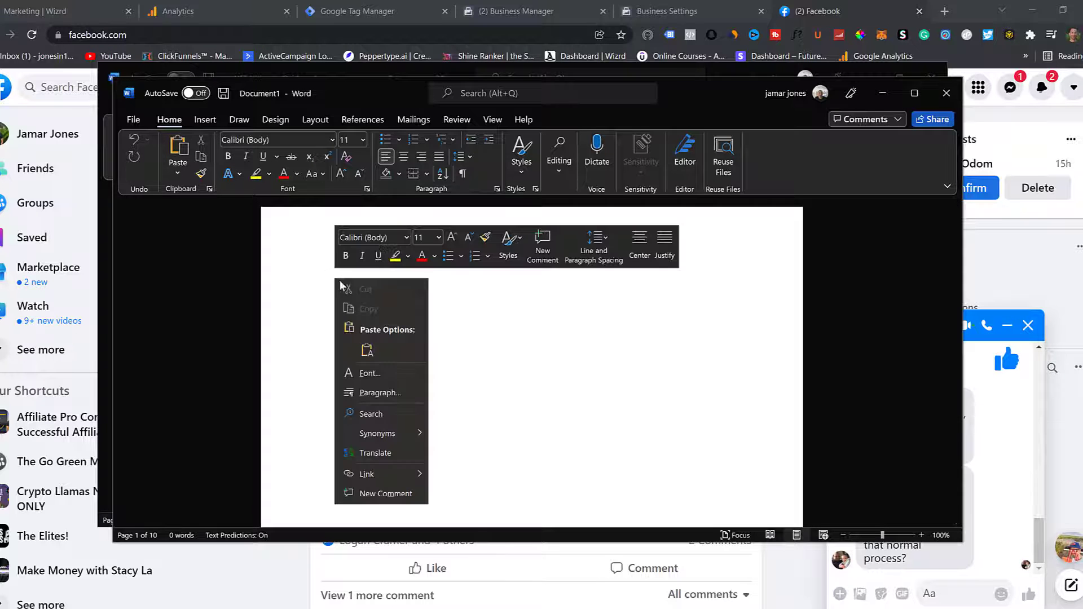
left_click(368, 350)
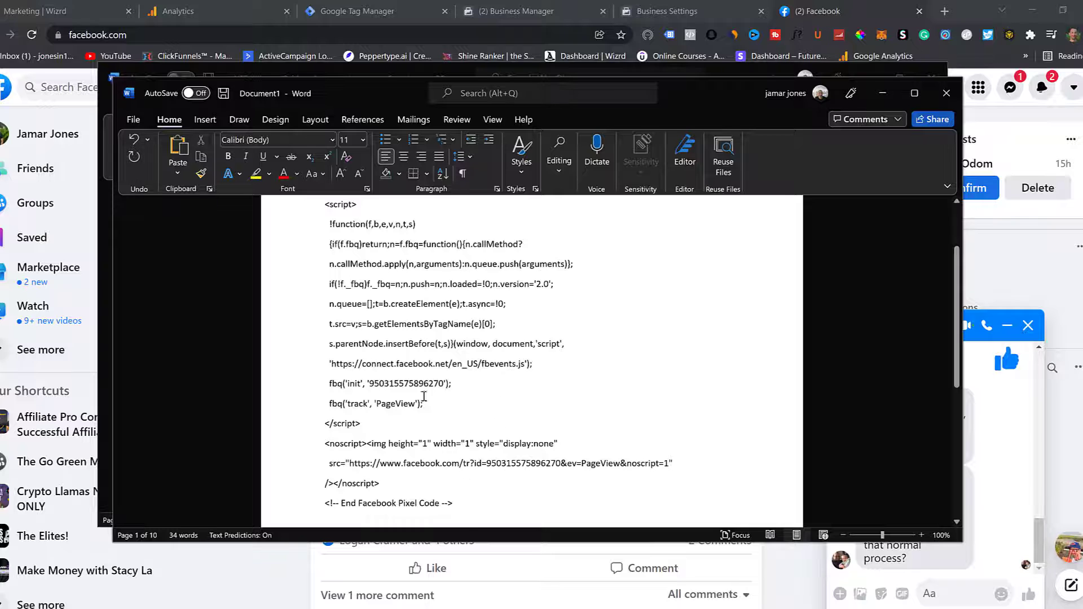
Step: Copy the pixel ID from the fbq('init') line of the pasted code and highlight its occurrence in the noscript URL
left_click_drag(369, 384, 443, 383)
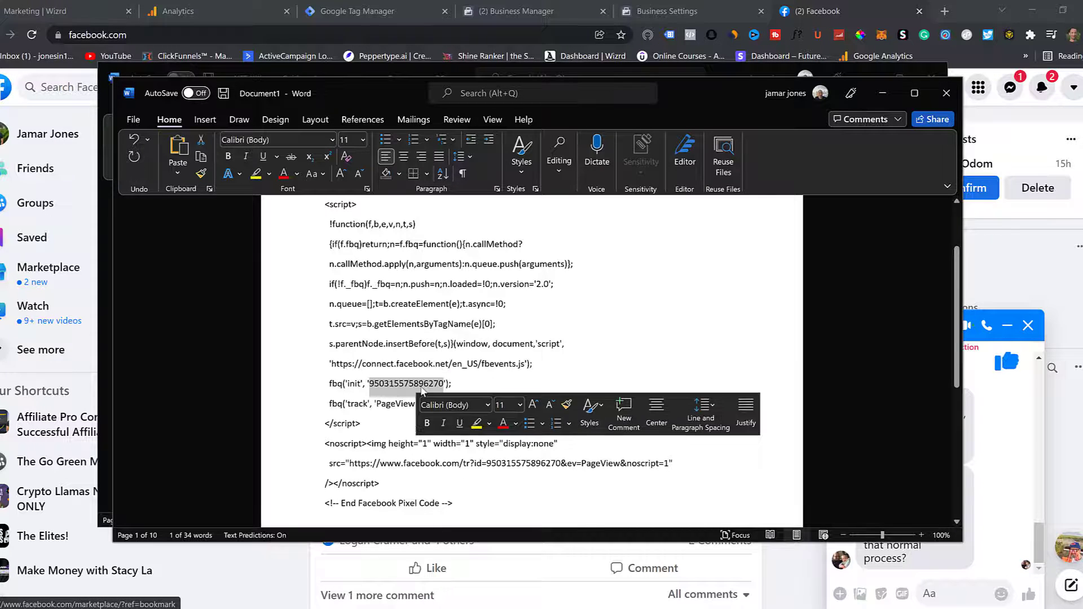
right_click(422, 389)
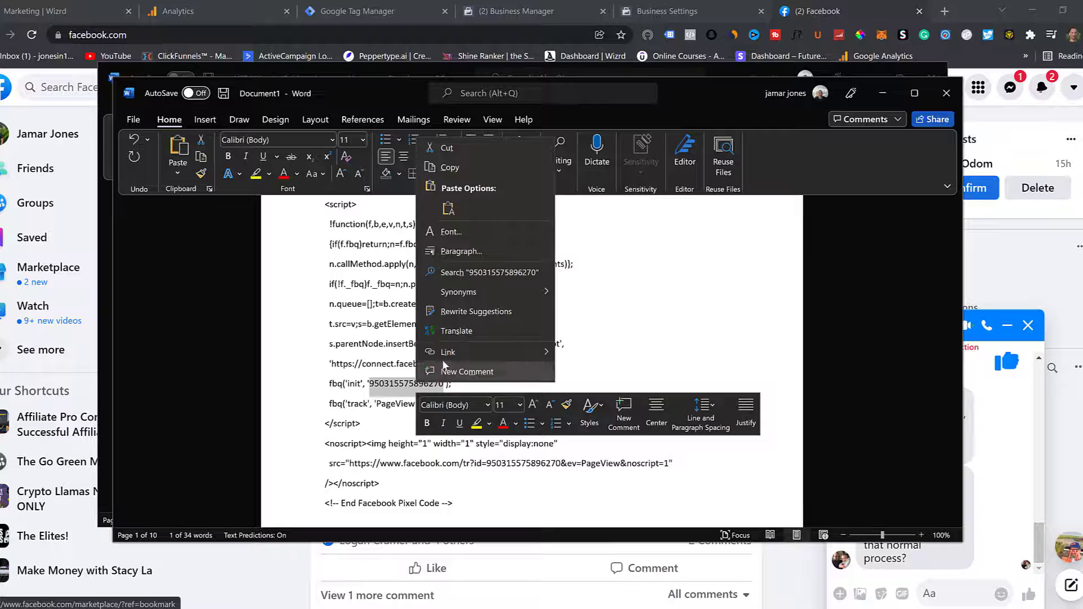
left_click(458, 167)
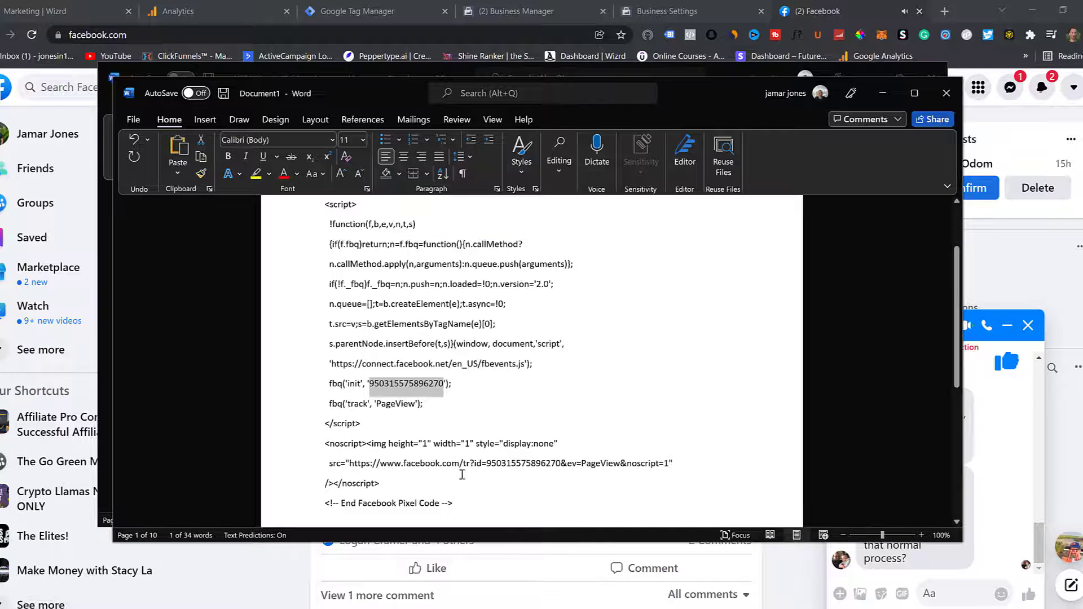
left_click_drag(490, 463, 563, 462)
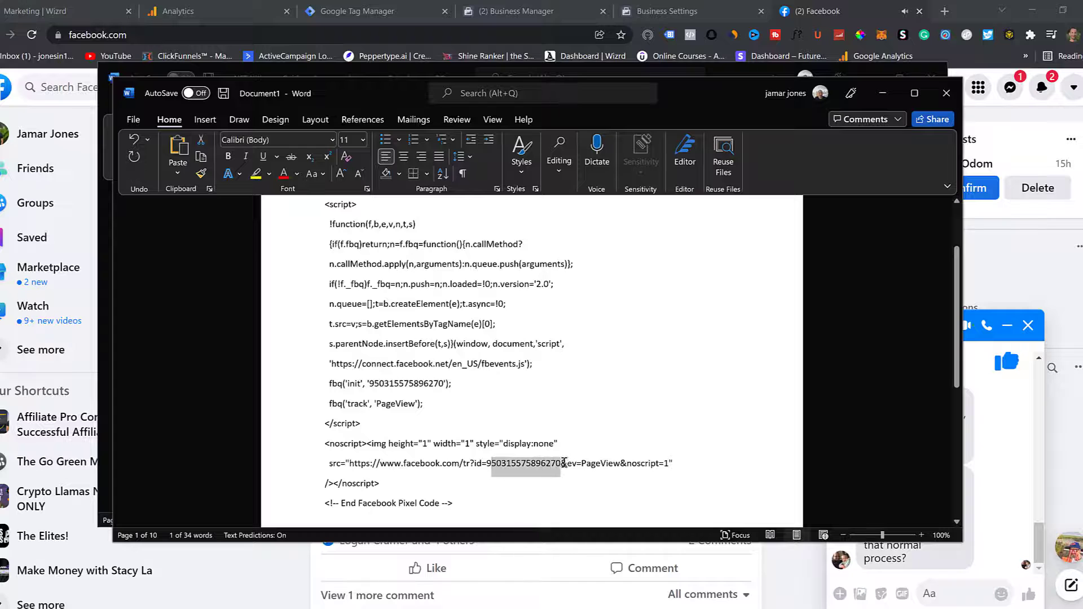
Step: Return to the untitled tag in Google Tag Manager and paste the copied ID as its Facebook Pixel ID
left_click(695, 21)
left_click(675, 10)
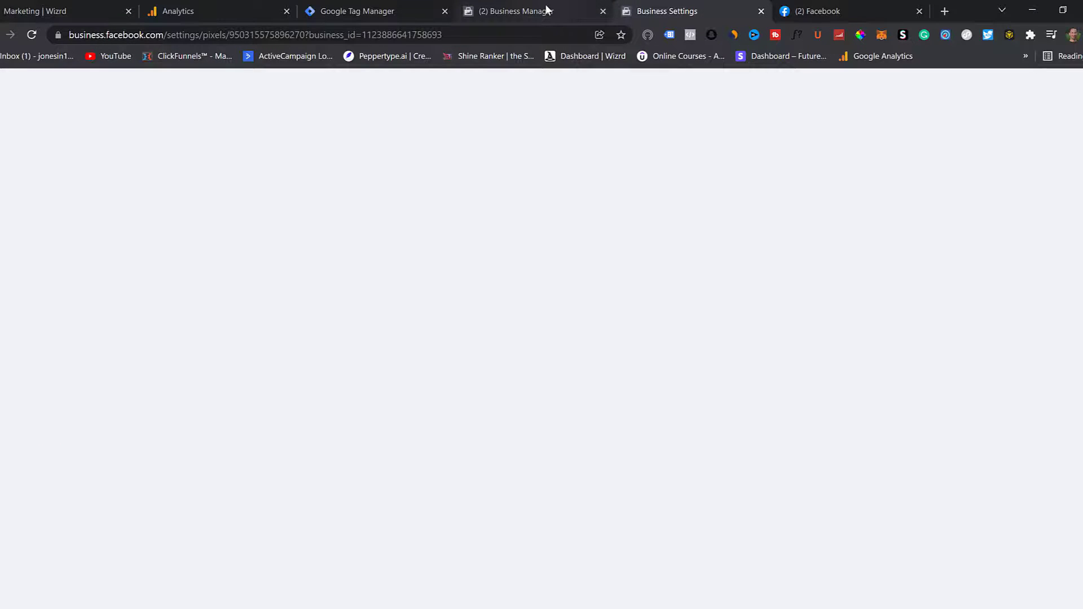
left_click(546, 10)
left_click(373, 7)
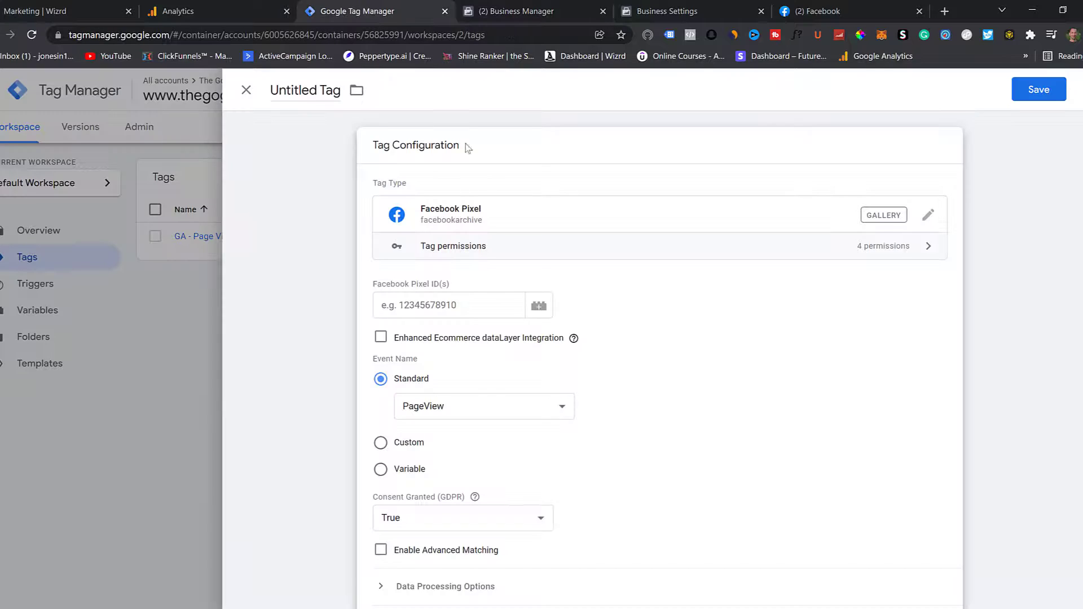
right_click(413, 306)
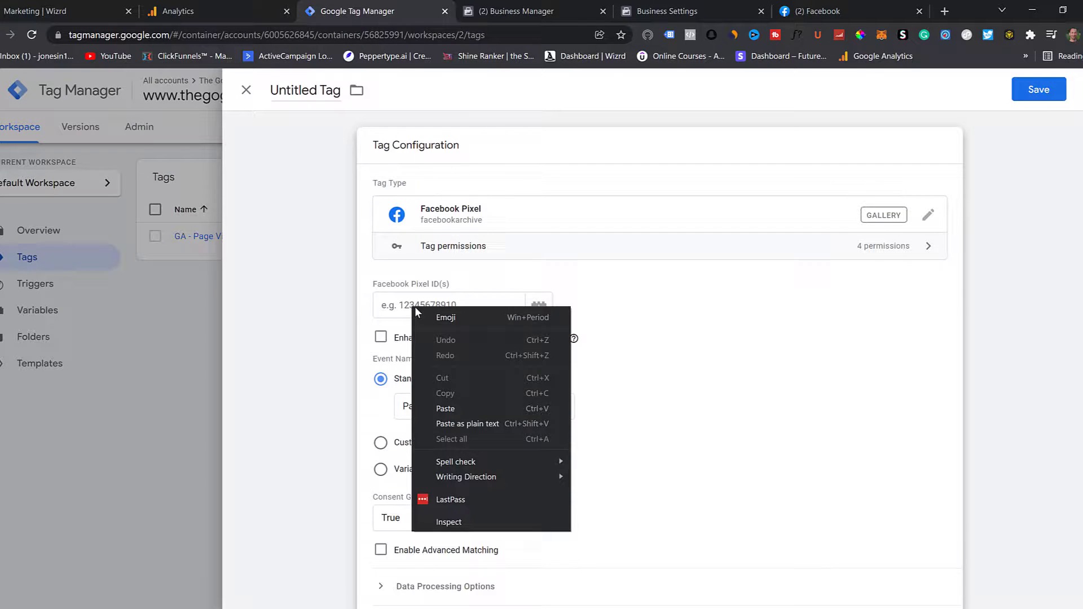
left_click(471, 414)
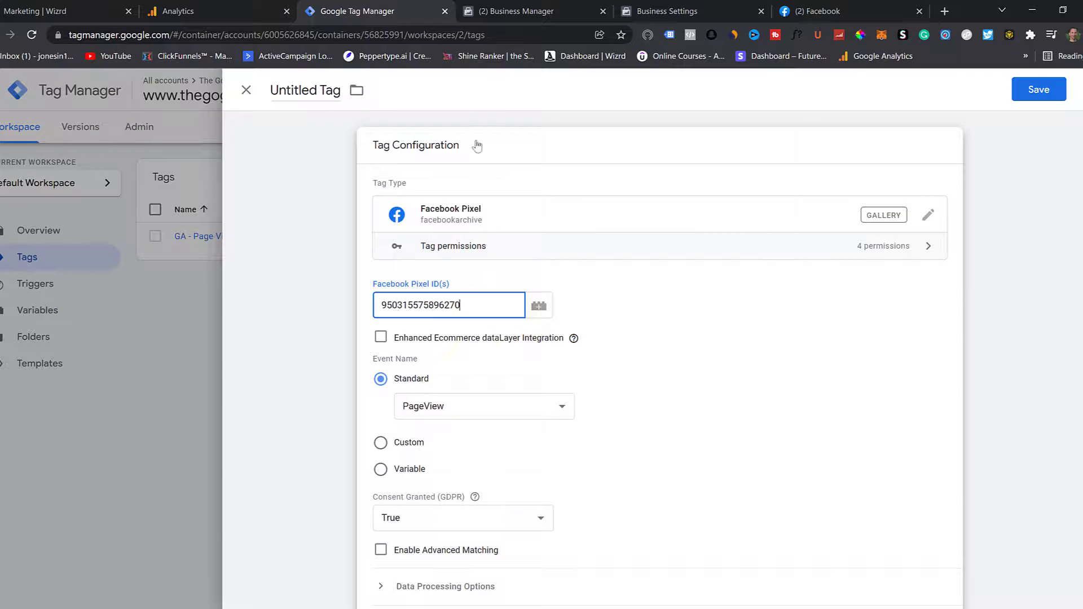
Step: Rename the untitled tag as "FB - Pixel ID"
left_click(319, 90)
left_click_drag(336, 91, 259, 99)
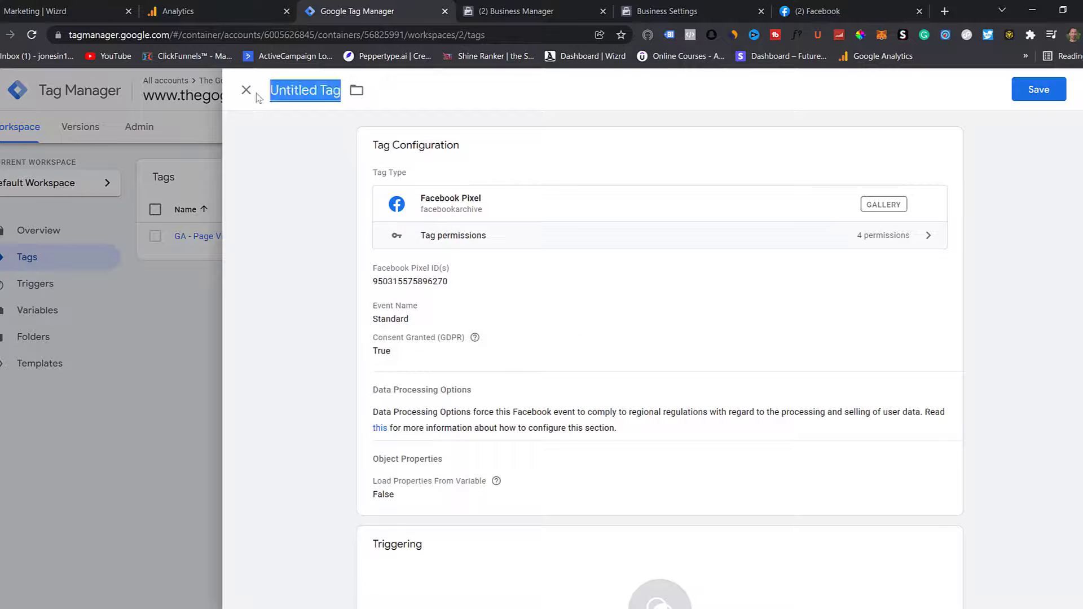
key("BackSpace")
type("F")
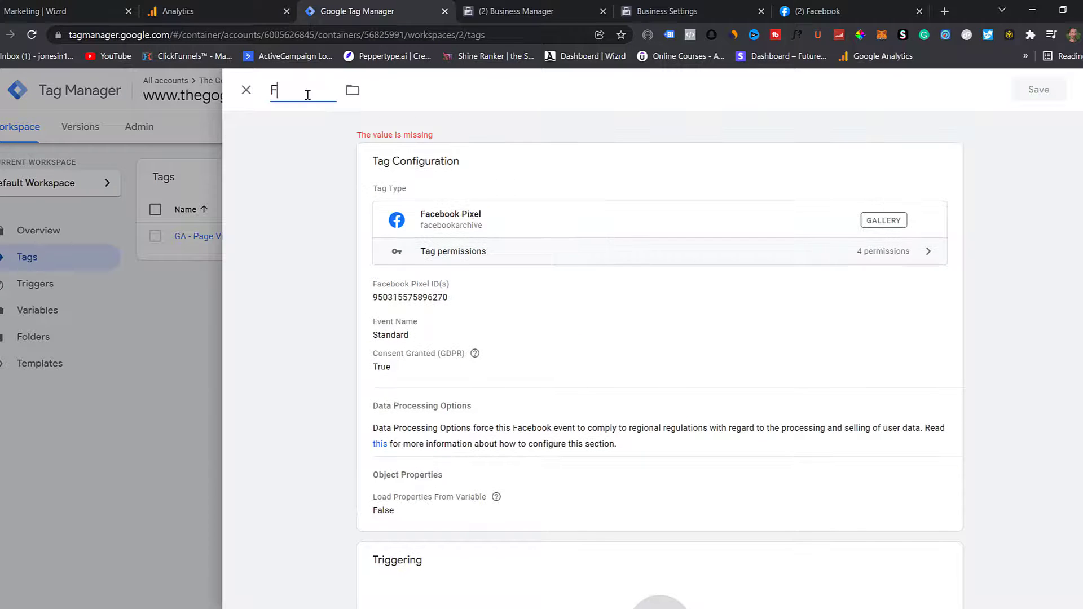
type("B - P")
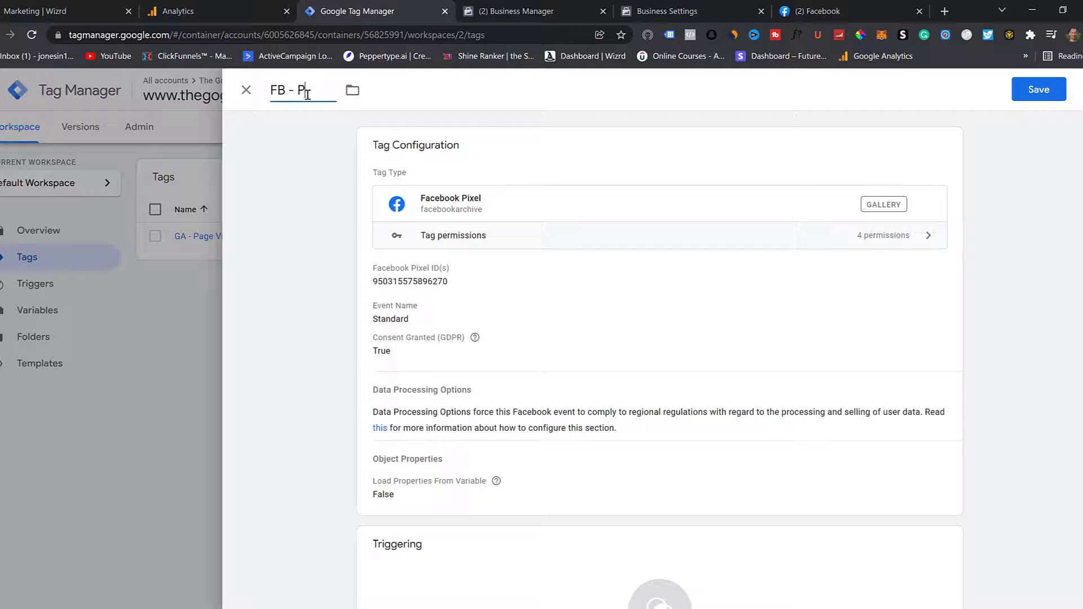
type("ixel ID")
Step: Set the tag to fire on the All Pages page view trigger and save the tag
scroll(662, 390, "down", 2)
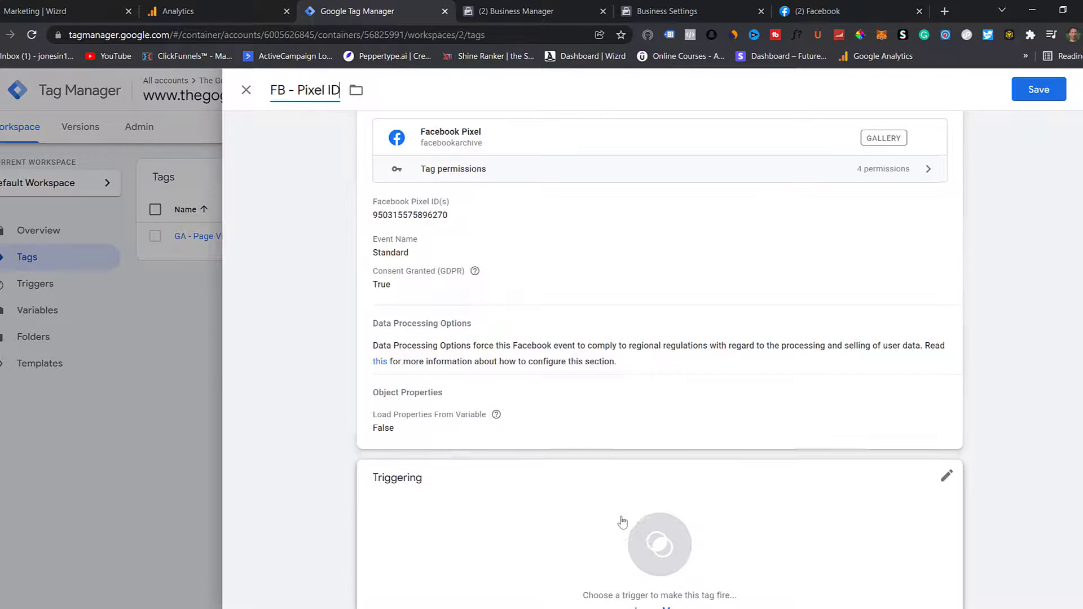
scroll(623, 522, "down", 2)
left_click(668, 493)
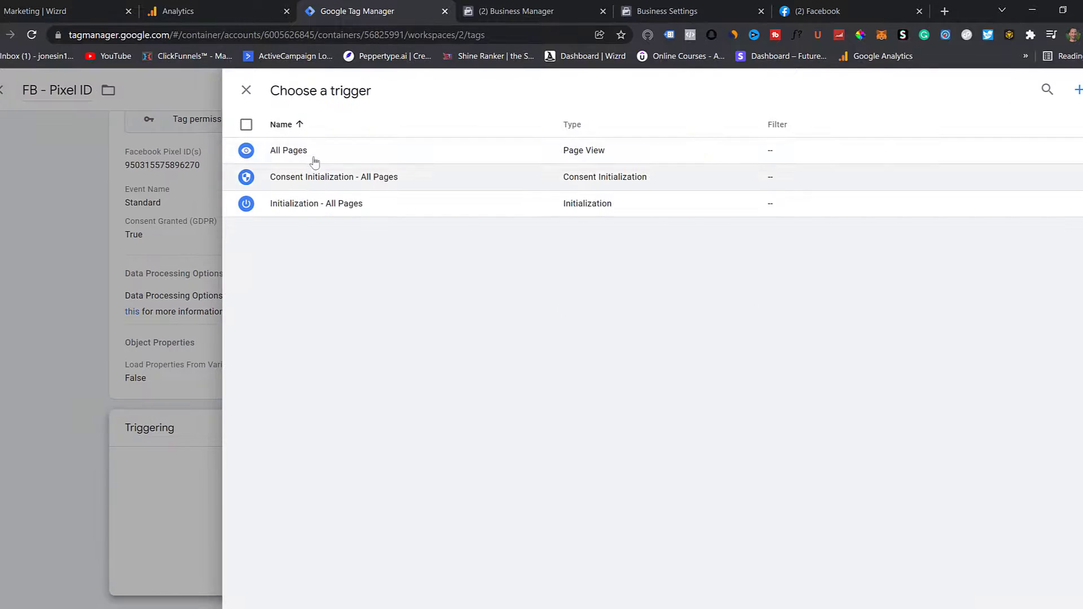
left_click(302, 150)
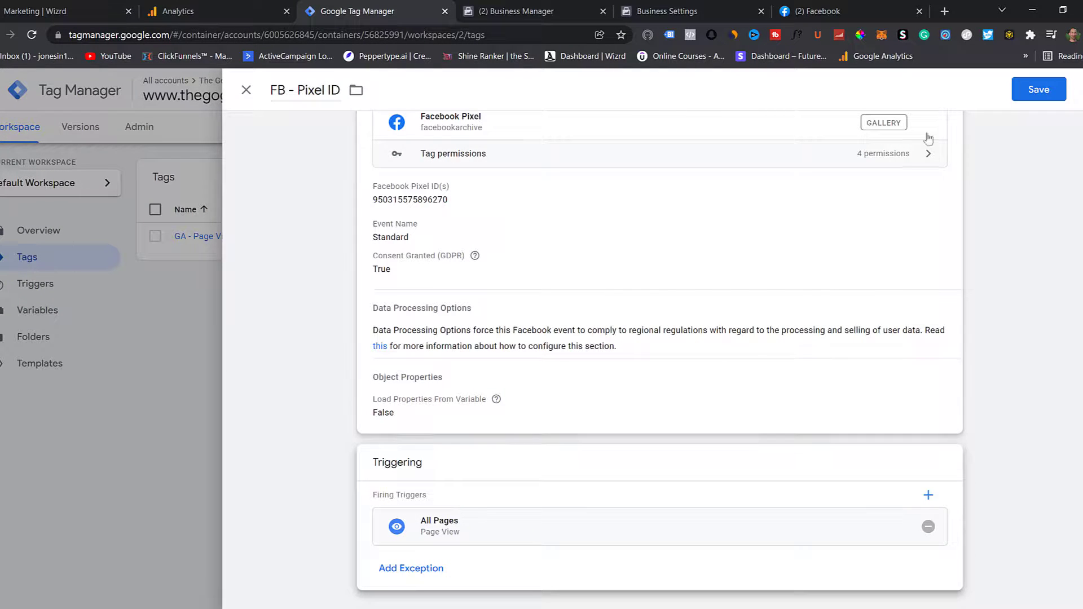
left_click(1030, 91)
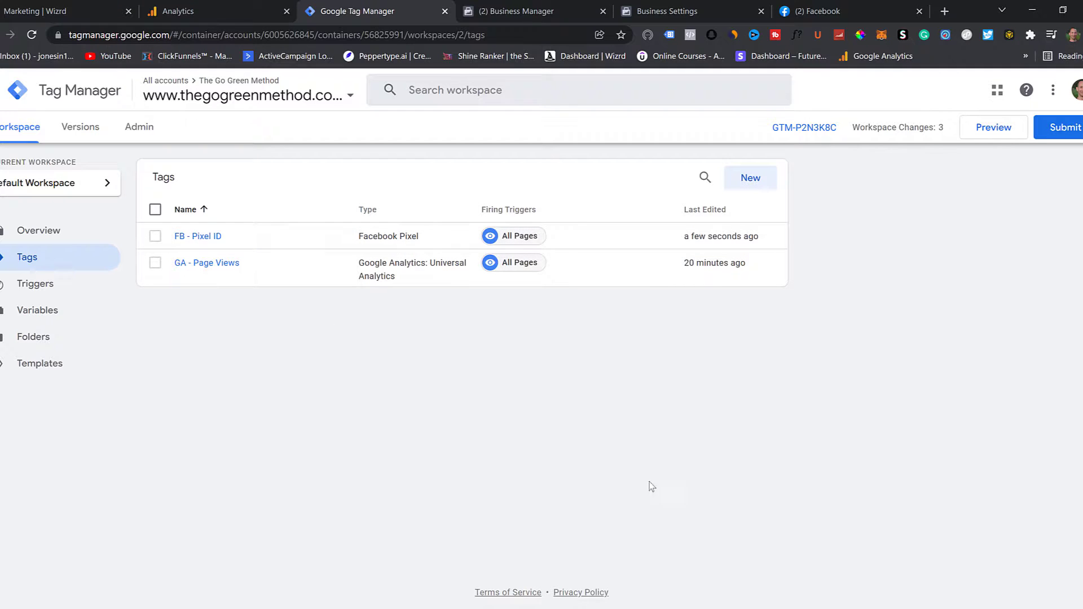
Step: Switch to Wizrd's marketing page, open the Google Tag Manager connection, and confirm its existing head and body tag code
left_click(99, 8)
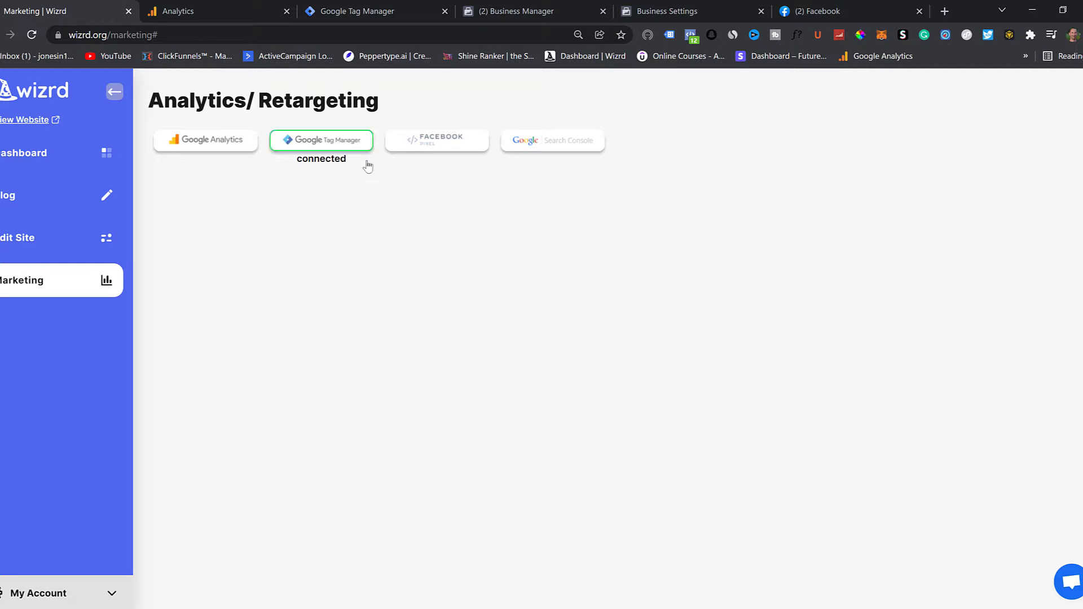
left_click(332, 141)
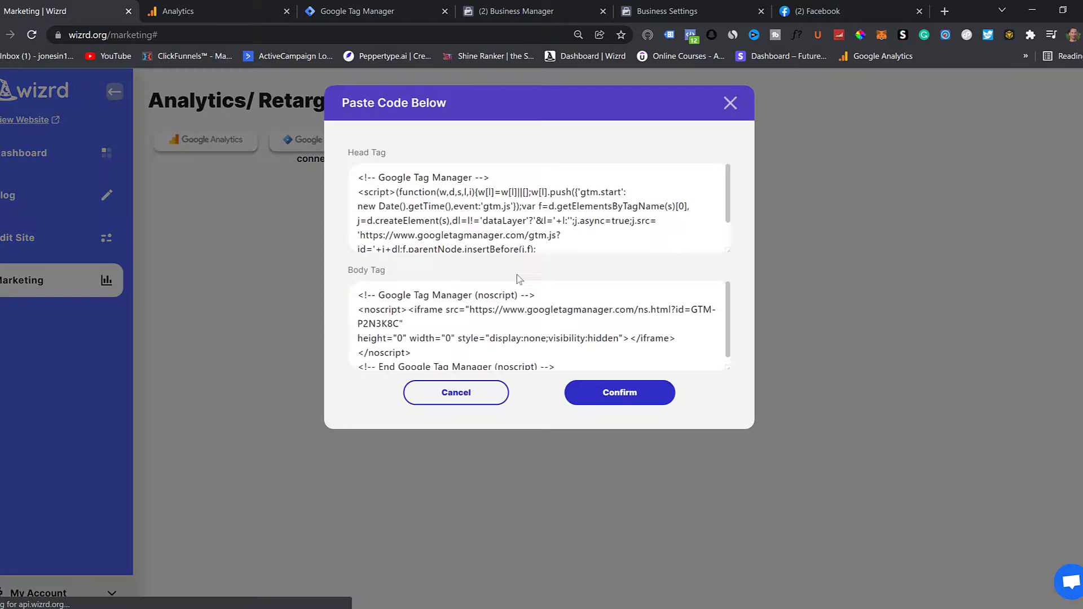
left_click(635, 394)
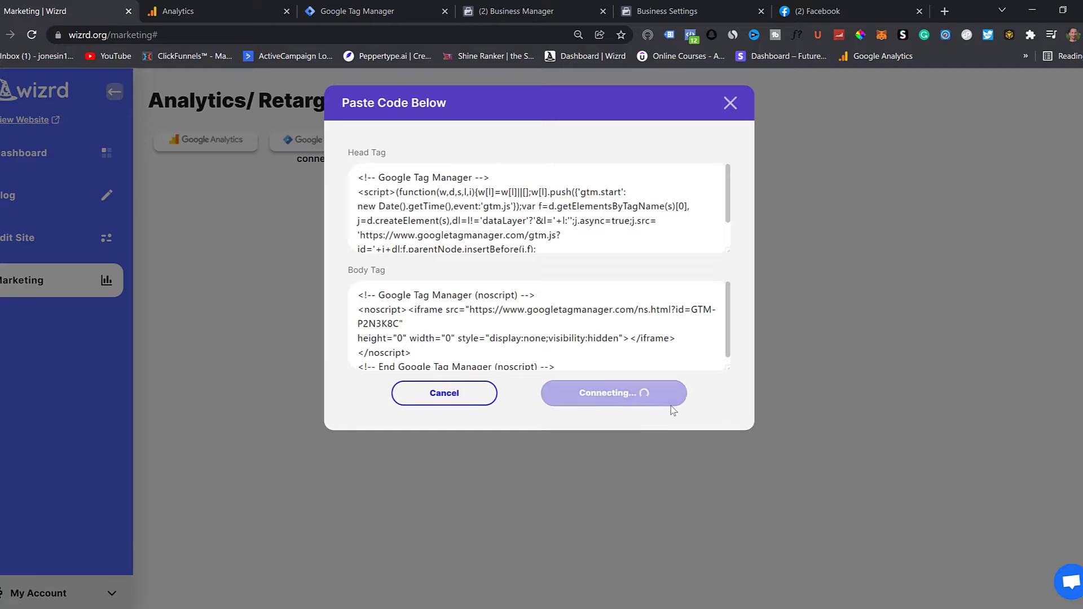